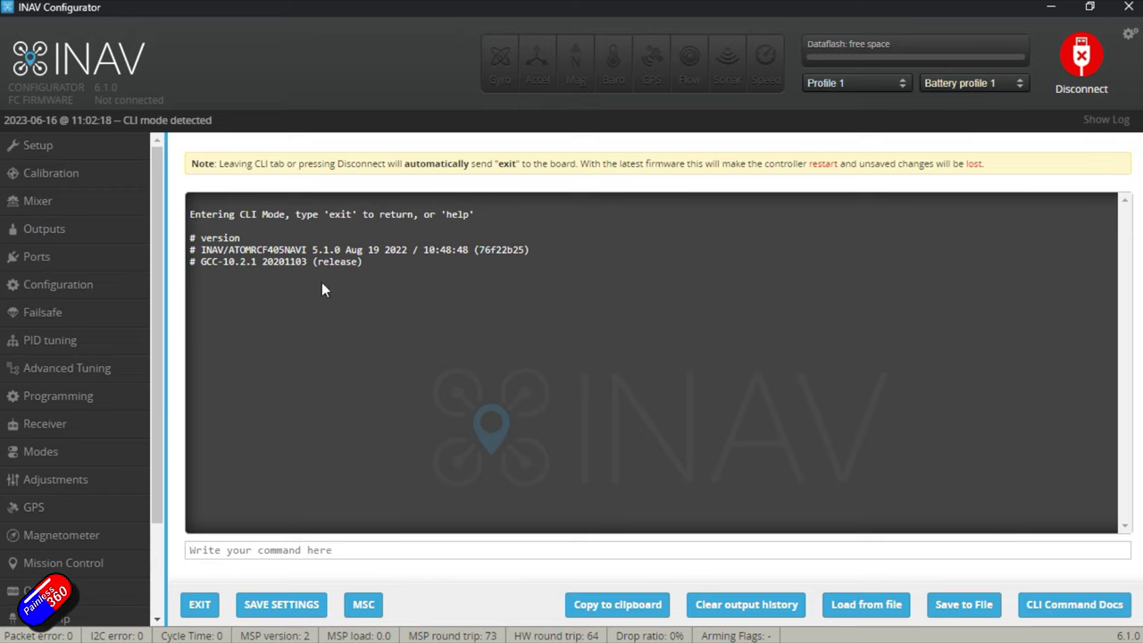
Check the firmware and configurator versions, then disconnect the flight controller and close the configurator
left_click_drag(323, 249, 347, 250)
left_click(96, 85)
left_click_drag(94, 87, 119, 85)
left_click(1076, 64)
left_click(1129, 9)
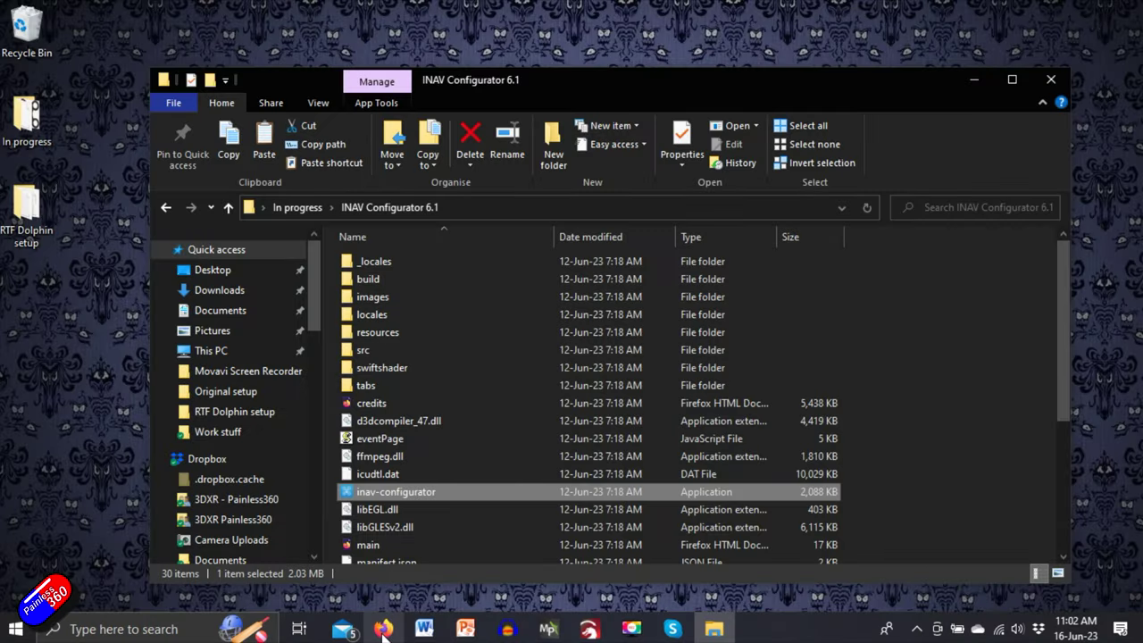
Switch to Firefox and look through the INAV Configurator releases page on GitHub for earlier versions
left_click(384, 631)
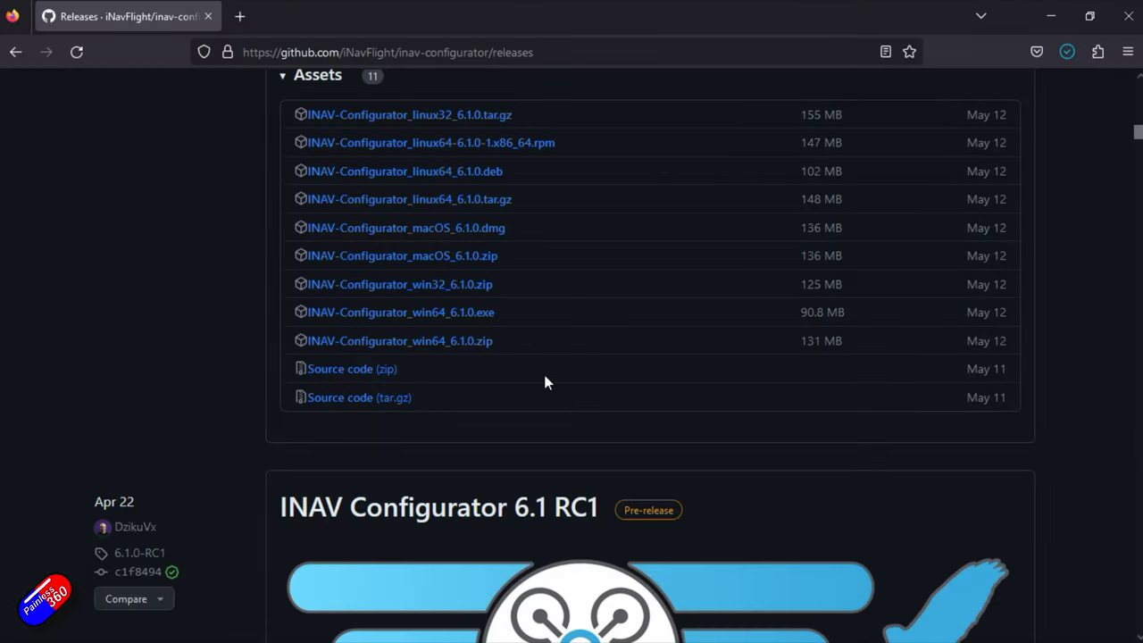
scroll(543, 371, "down", 15)
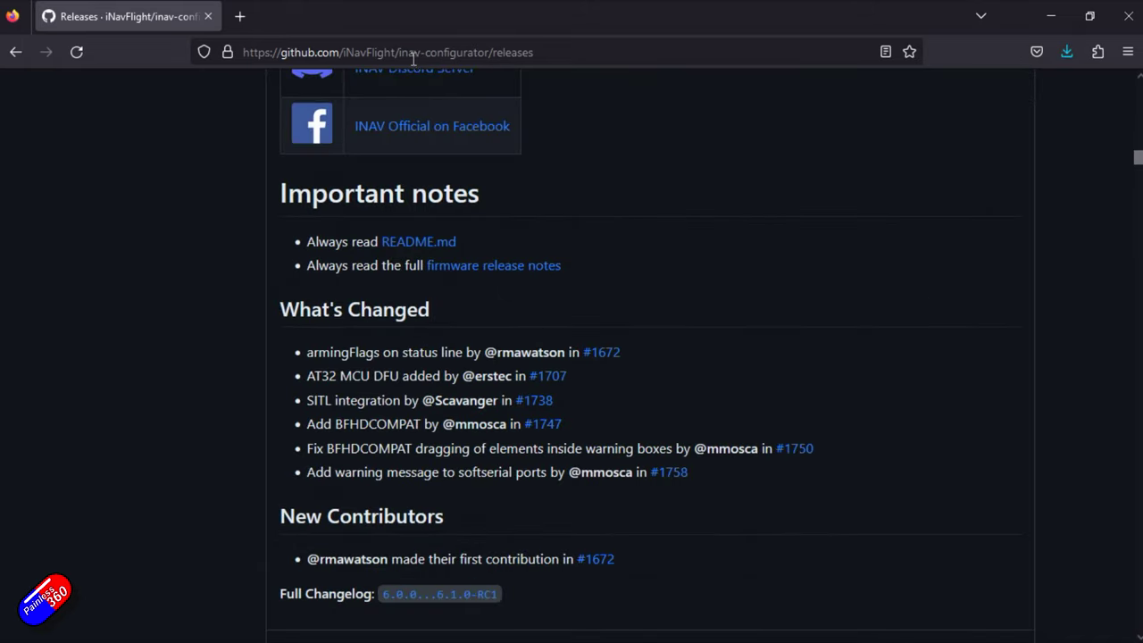
left_click_drag(414, 58, 532, 54)
left_click(568, 455)
scroll(568, 455, "up", 7)
scroll(568, 455, "down", 15)
scroll(567, 457, "down", 12)
scroll(567, 458, "up", 5)
scroll(568, 462, "down", 2)
scroll(568, 462, "down", 15)
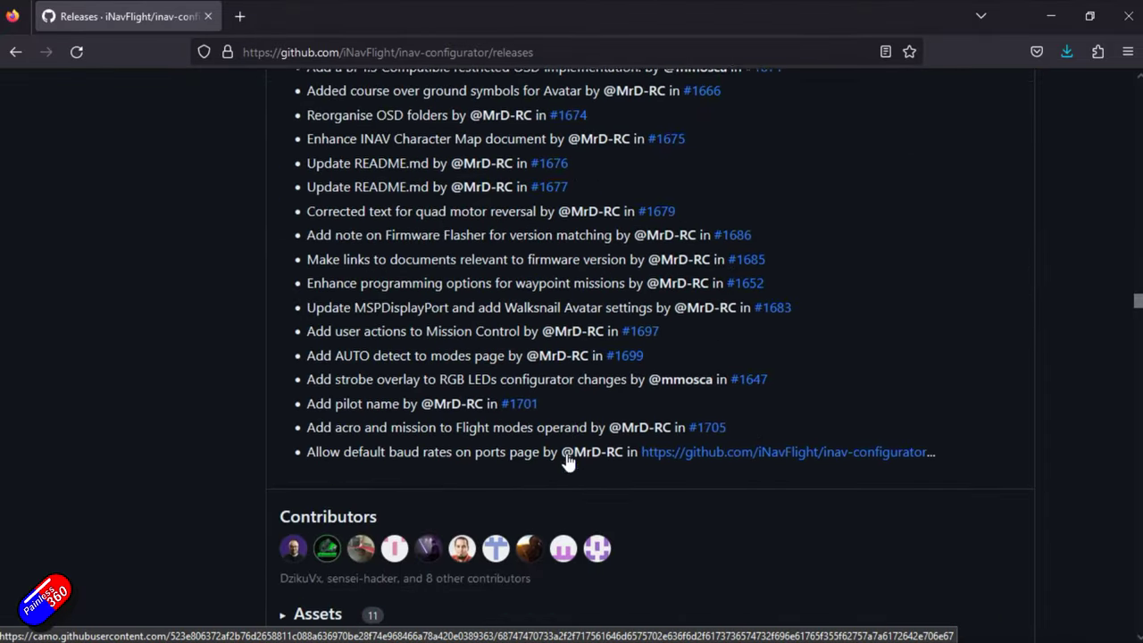
left_click(1058, 18)
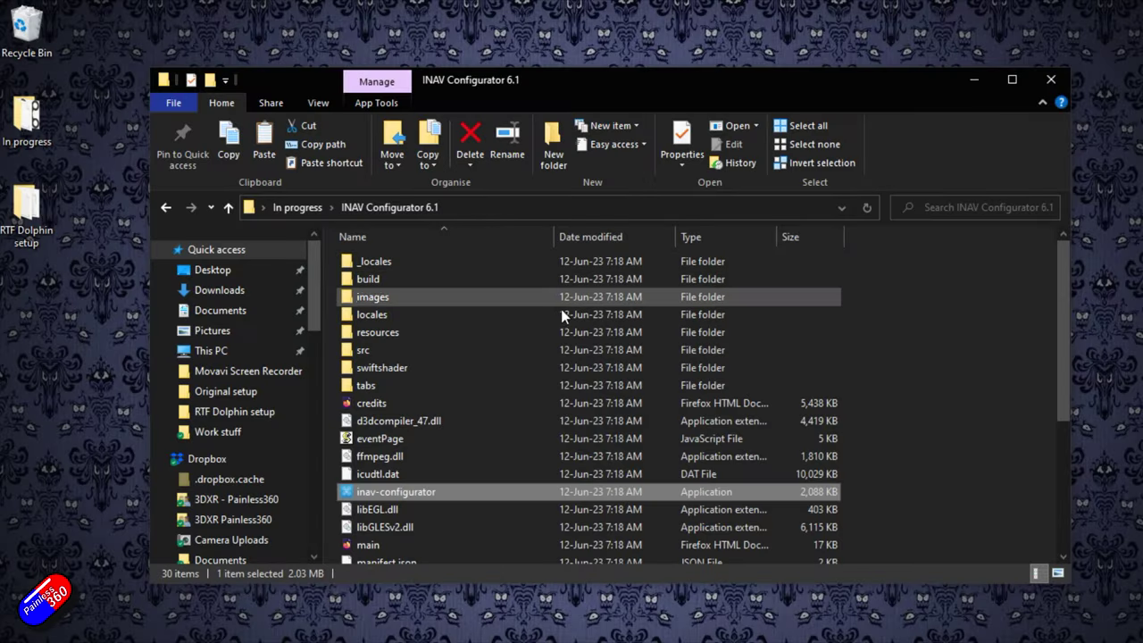
Launch inav-configurator from the INAV Configurator v5.1 folder and connect to the flight controller on COM5
left_click(300, 211)
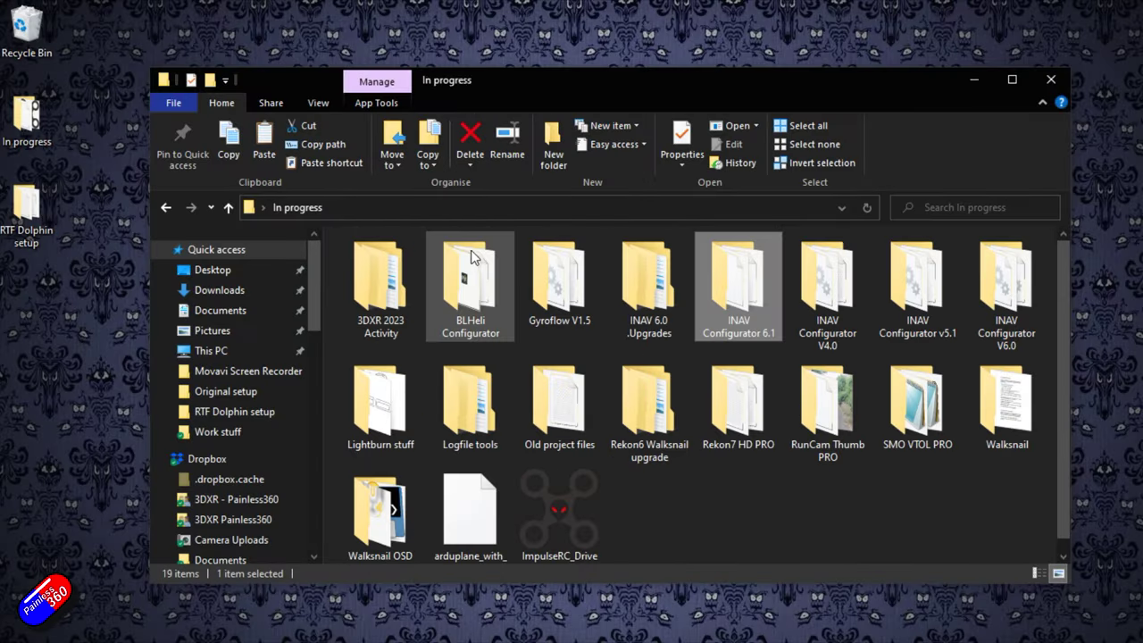
double_click(938, 282)
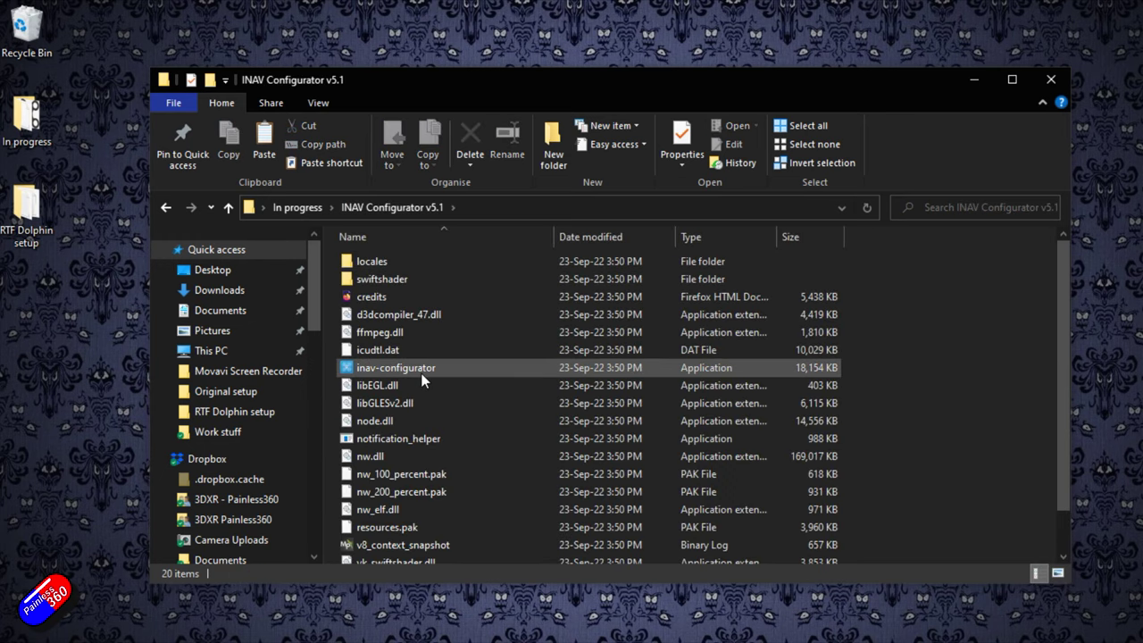
double_click(421, 374)
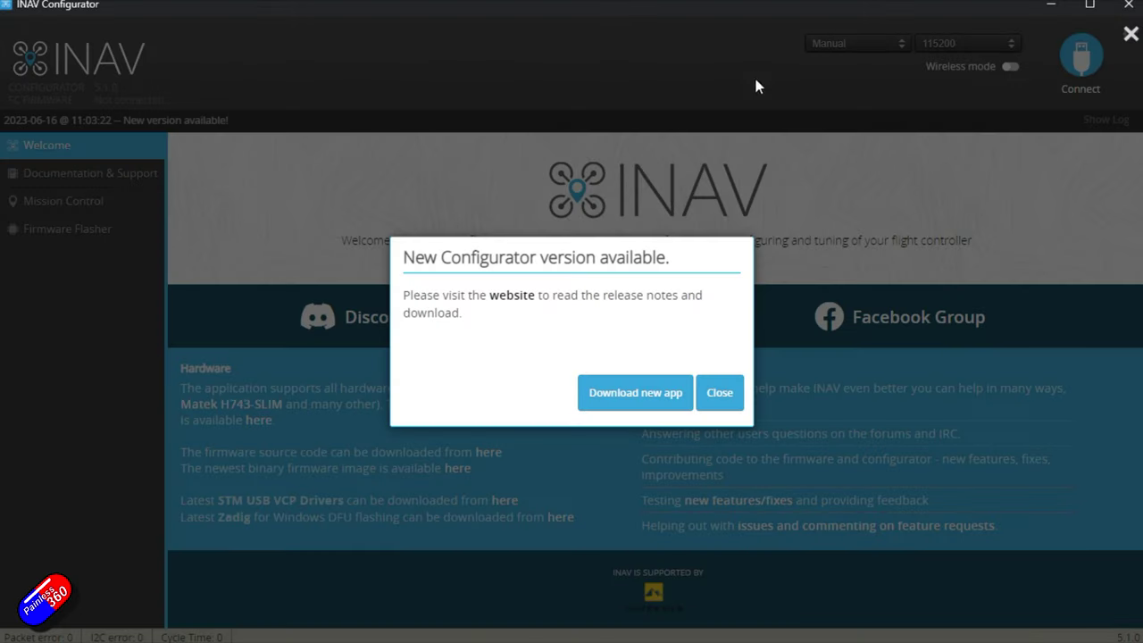
left_click(722, 396)
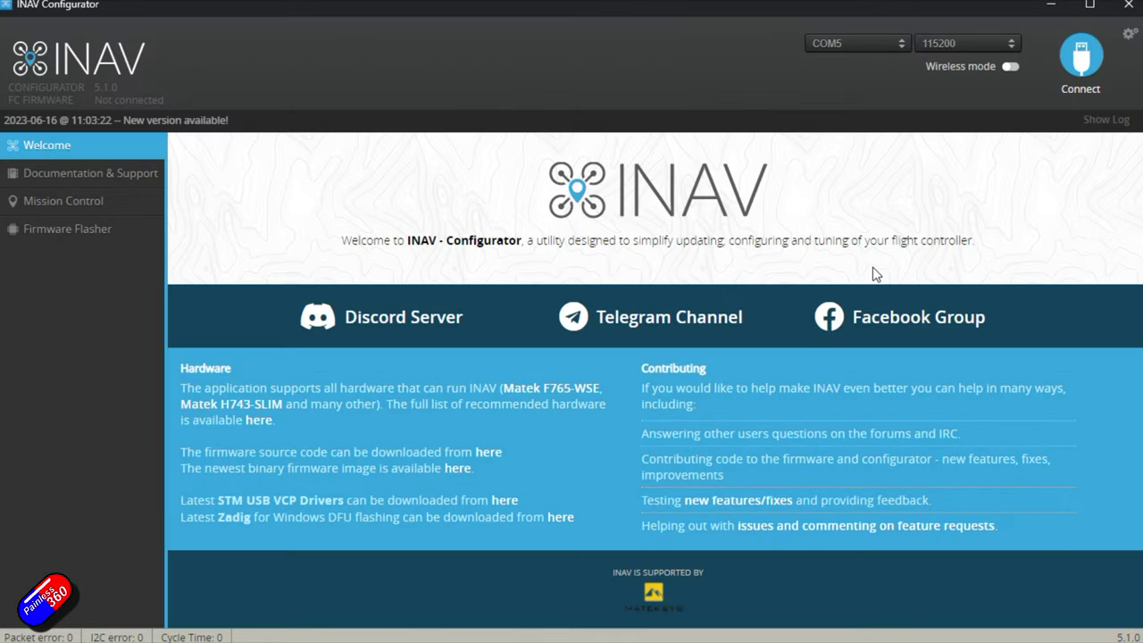
left_click(1080, 57)
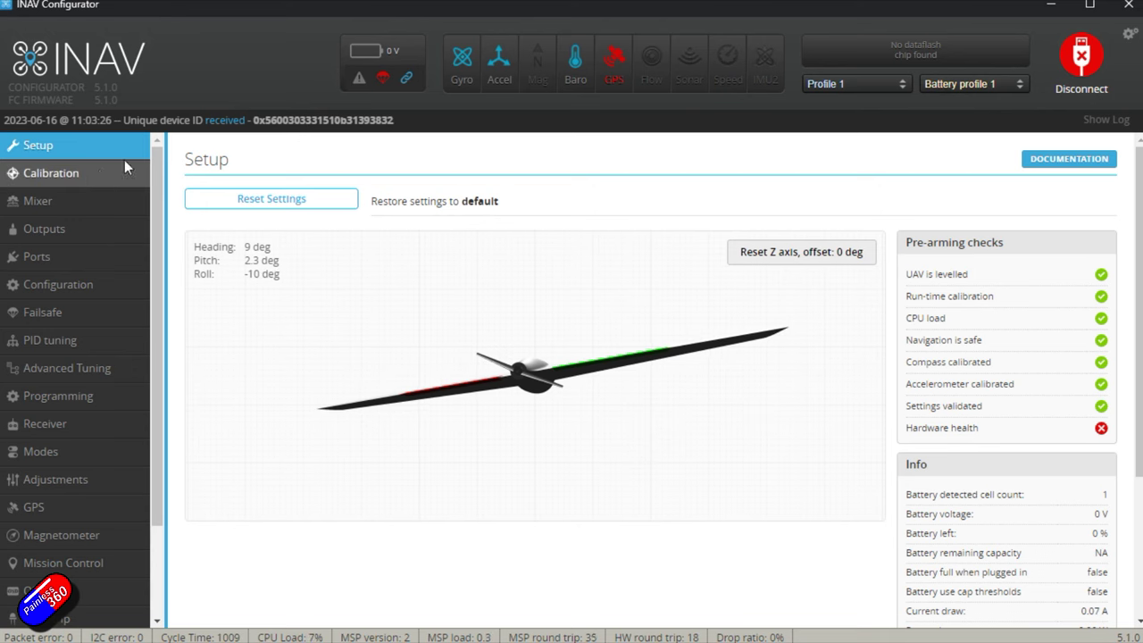
Review the accelerometer calibration and the motor and servo mixer settings
left_click(101, 176)
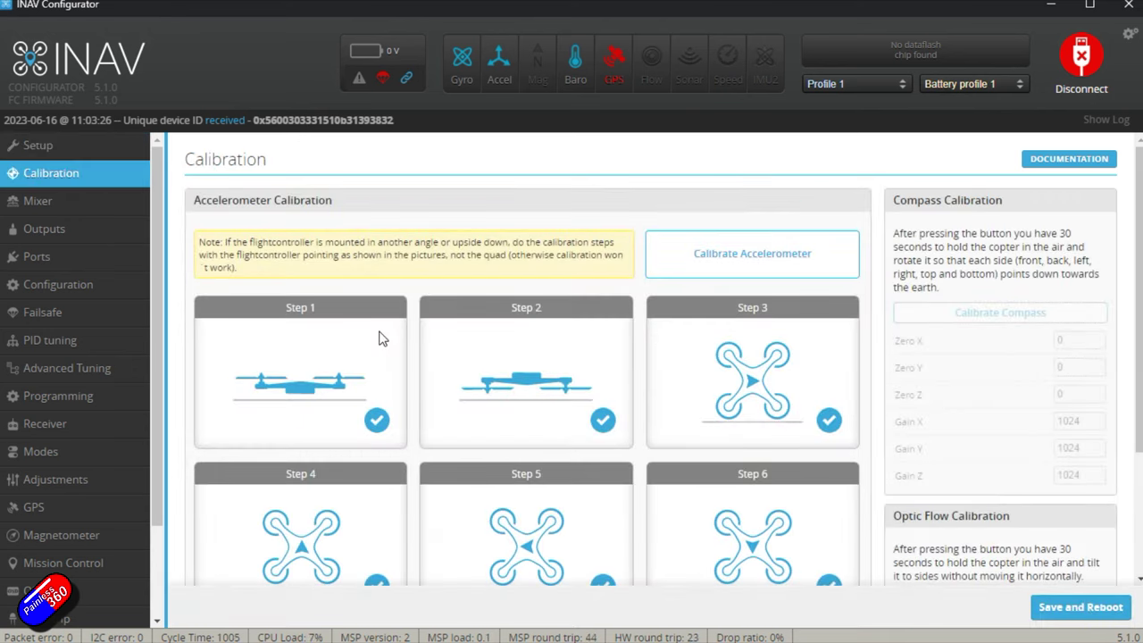
scroll(605, 377, "down", 2)
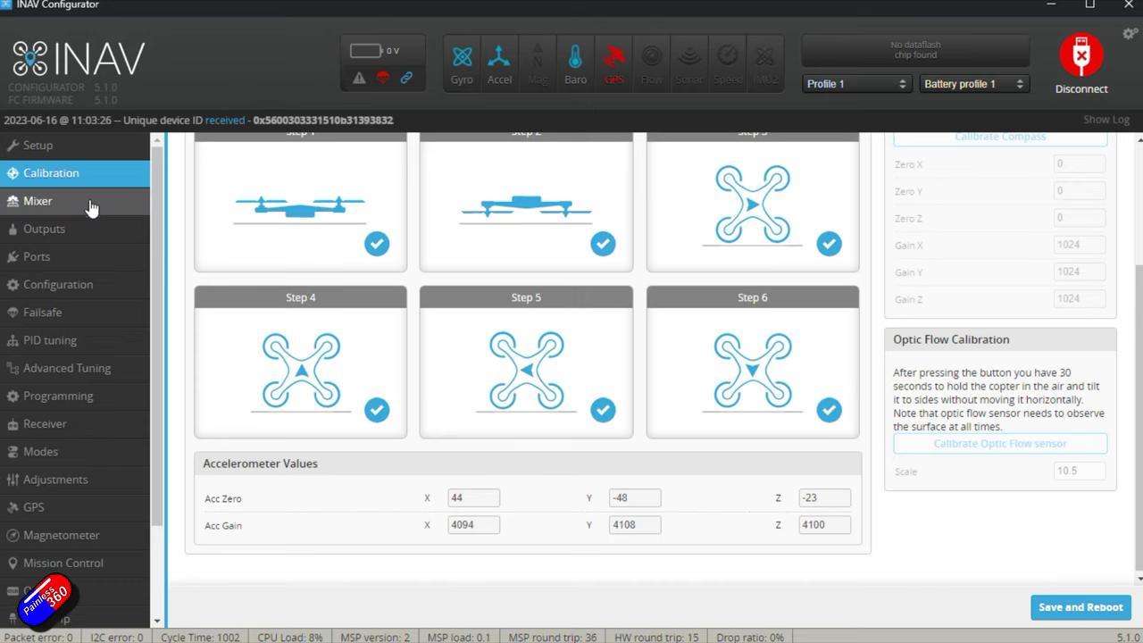
left_click(24, 205)
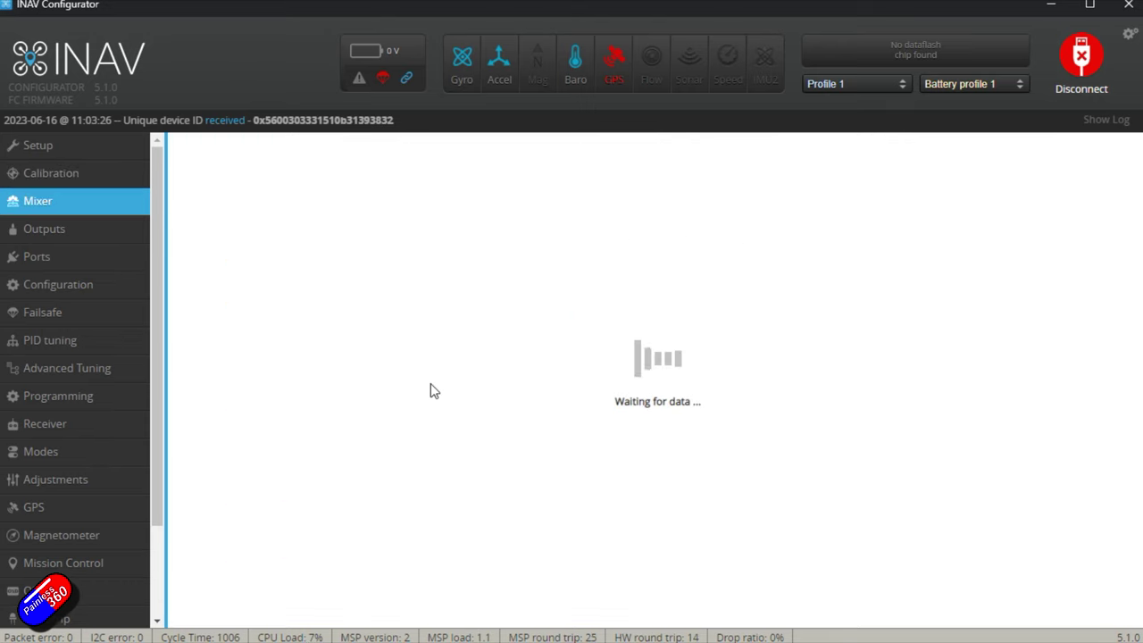
scroll(431, 386, "down", 5)
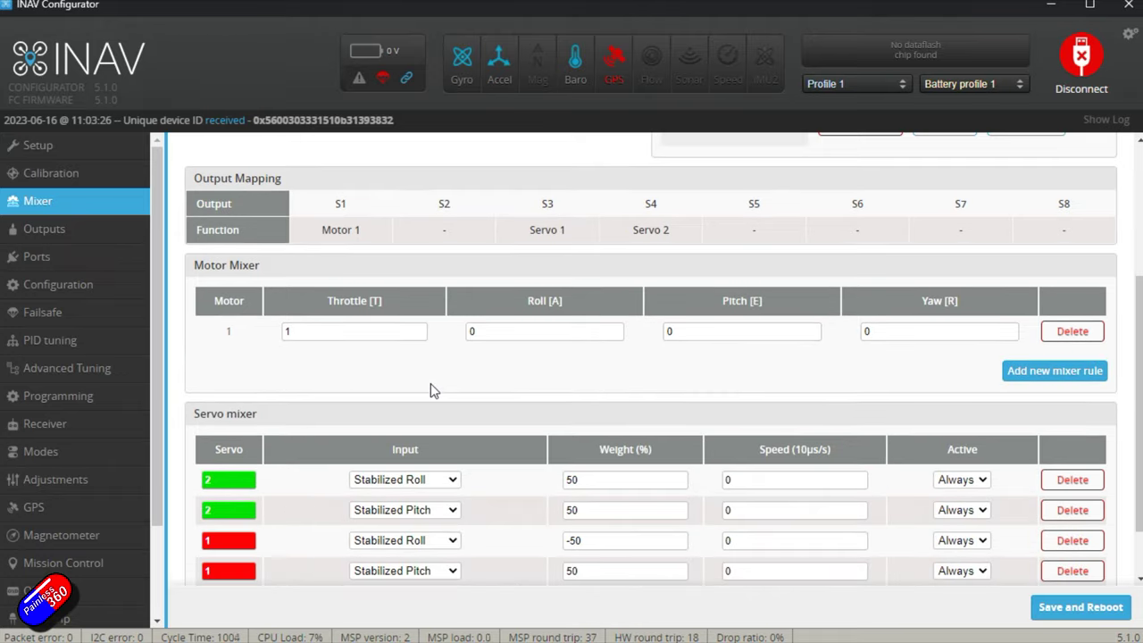
scroll(431, 383, "down", 1)
scroll(431, 383, "up", 1)
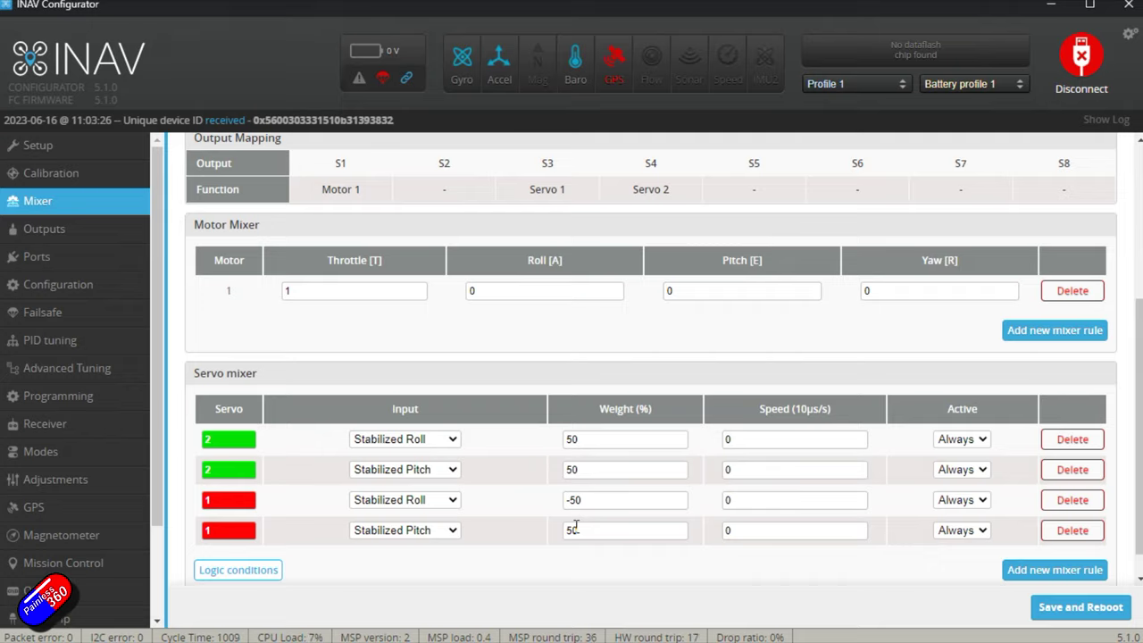
scroll(576, 526, "up", 5)
Review the output configuration, including the ESC protocol and the servo midpoints, limits, rates and reverse settings
left_click(31, 230)
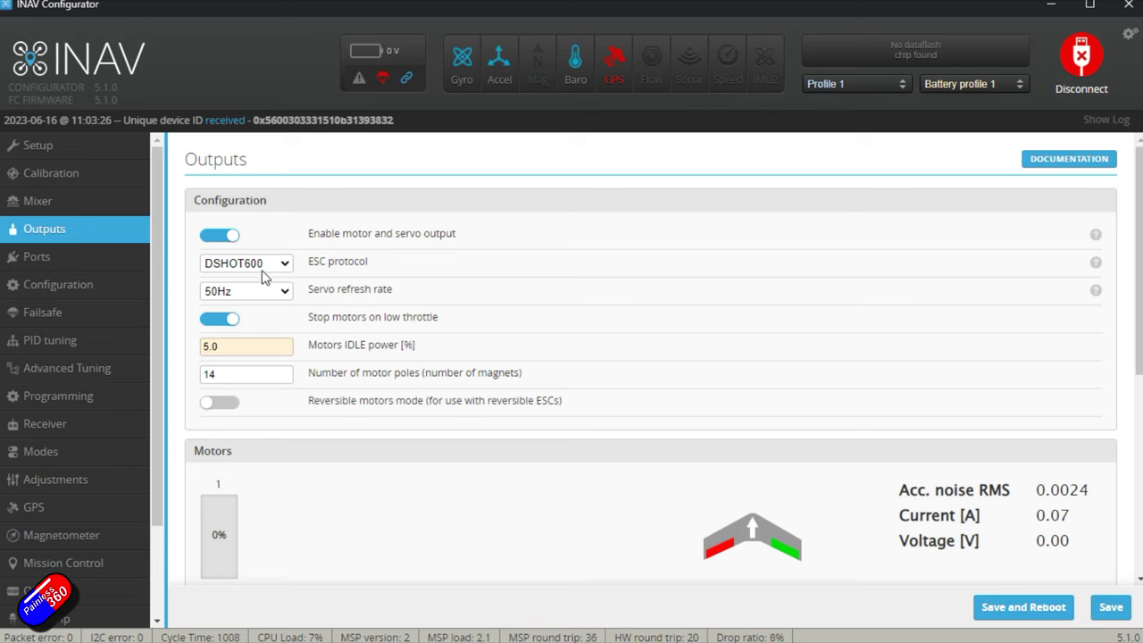
scroll(436, 409, "down", 5)
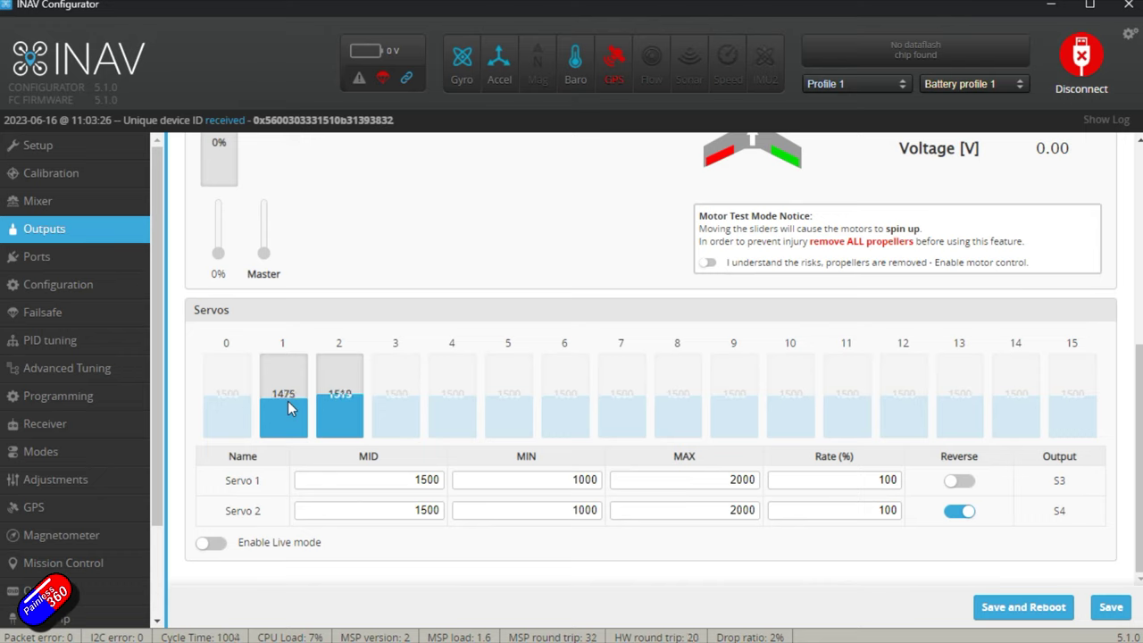
double_click(429, 481)
left_click_drag(408, 510, 420, 510)
left_click_drag(890, 479, 899, 479)
Review the UART assignments for GPS and serial RX, and the receiver type and serial provider settings
left_click(94, 259)
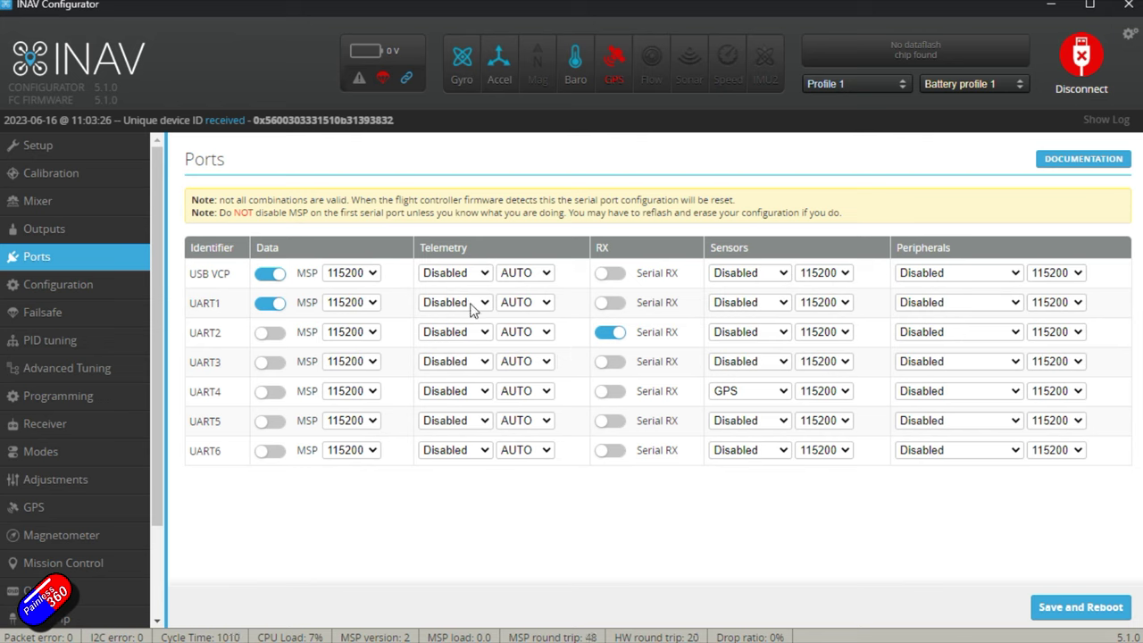
left_click(737, 393)
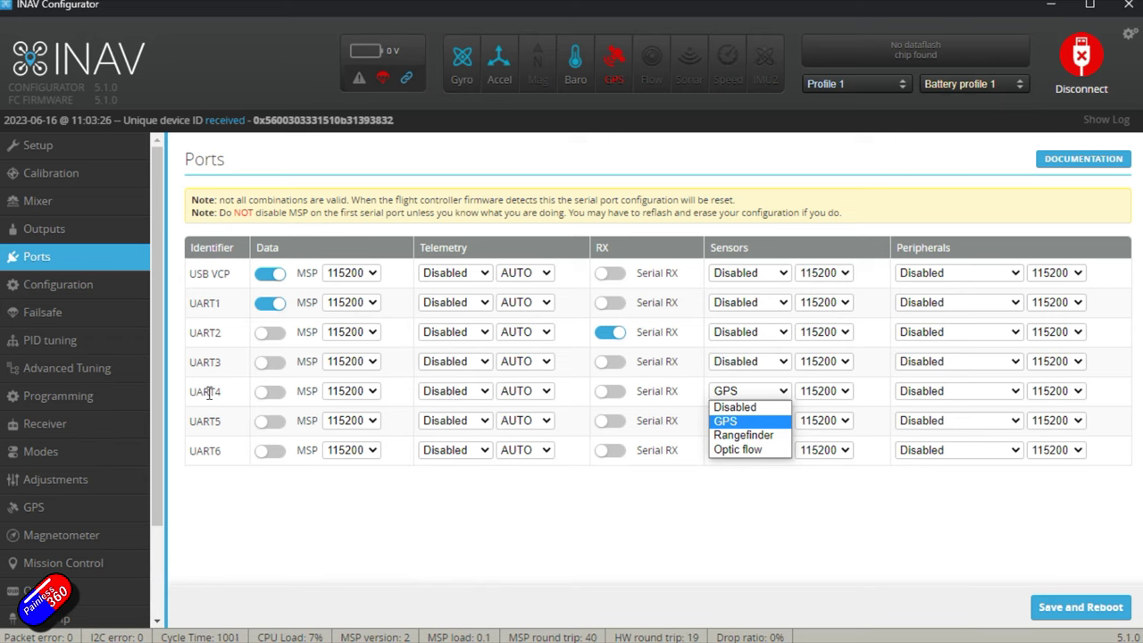
left_click(603, 525)
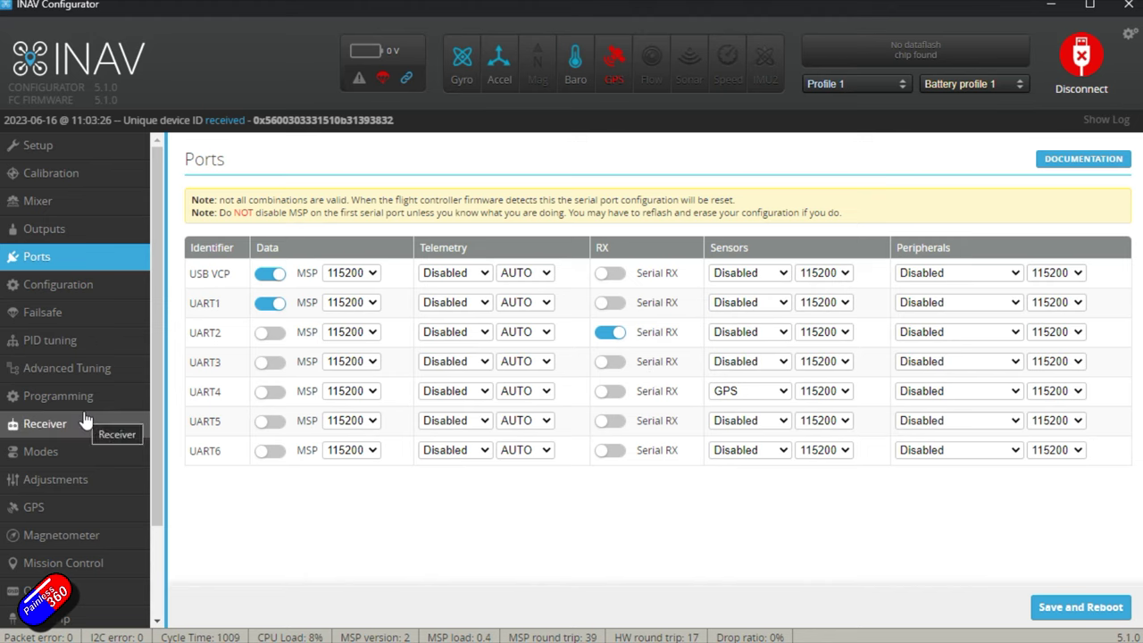
left_click(27, 423)
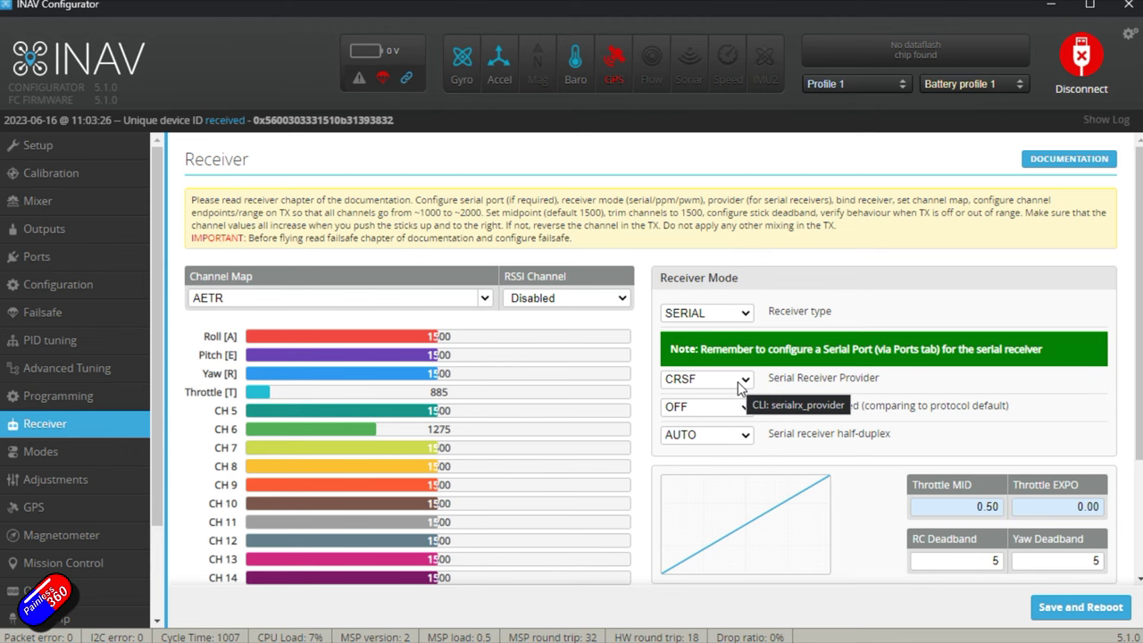
scroll(738, 382, "down", 2)
scroll(738, 381, "up", 2)
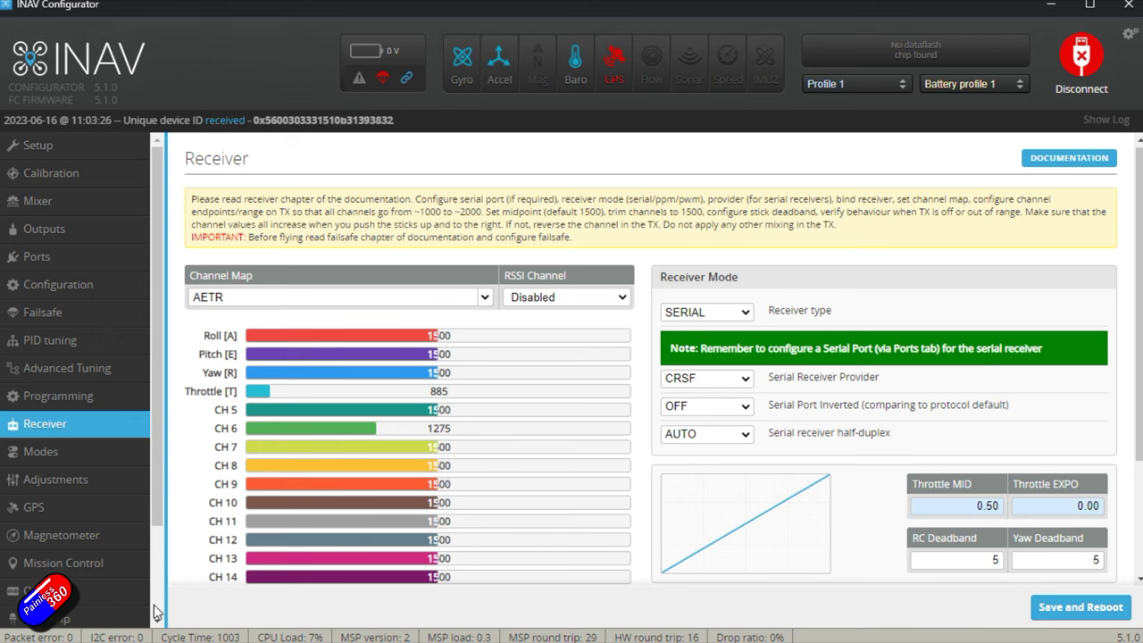
Run the diff all command in the CLI
scroll(154, 613, "down", 3)
left_click(98, 614)
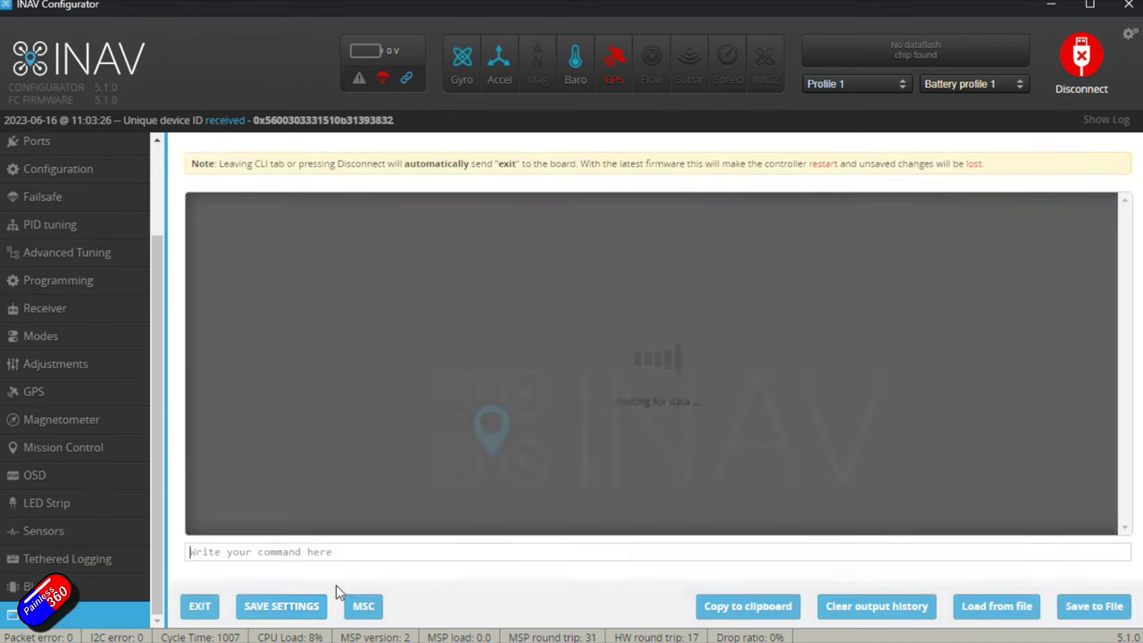
type("diff all")
key("Return")
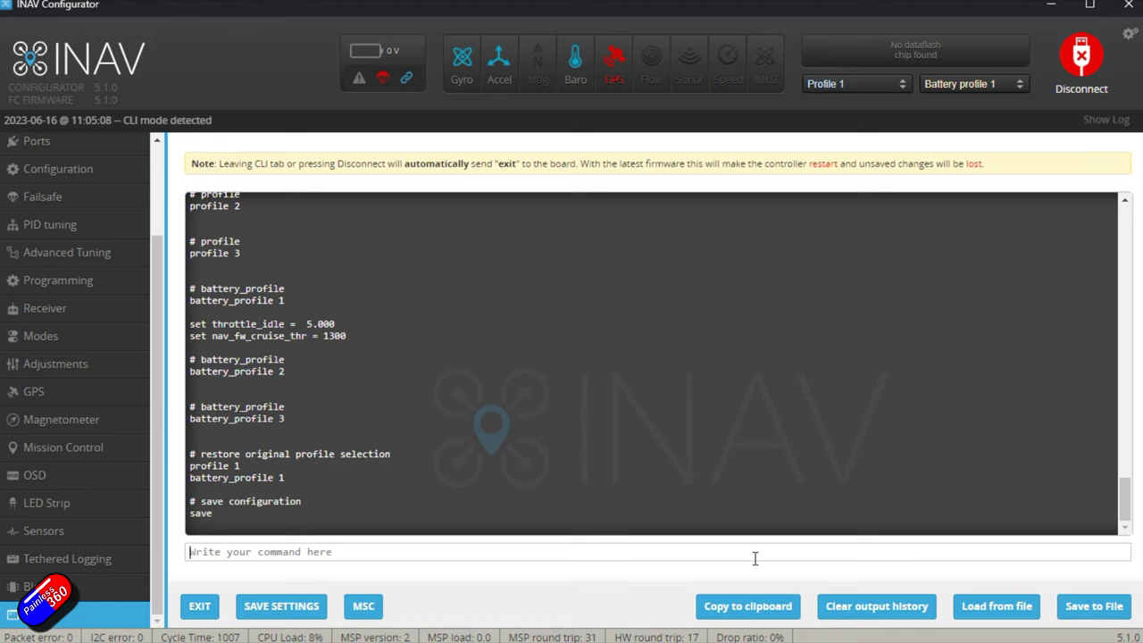
Save the CLI output in the RTF Dolphin setup folder as RTF Dolphin V5.1 Diff Allv2.txt
left_click(1094, 607)
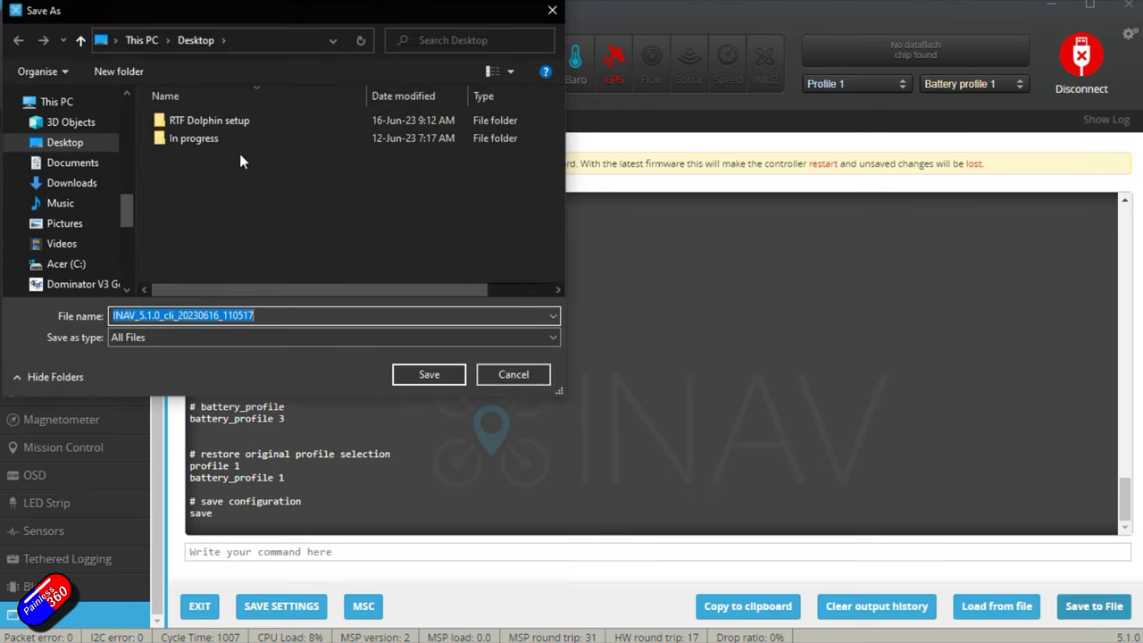
left_click(241, 127)
double_click(241, 124)
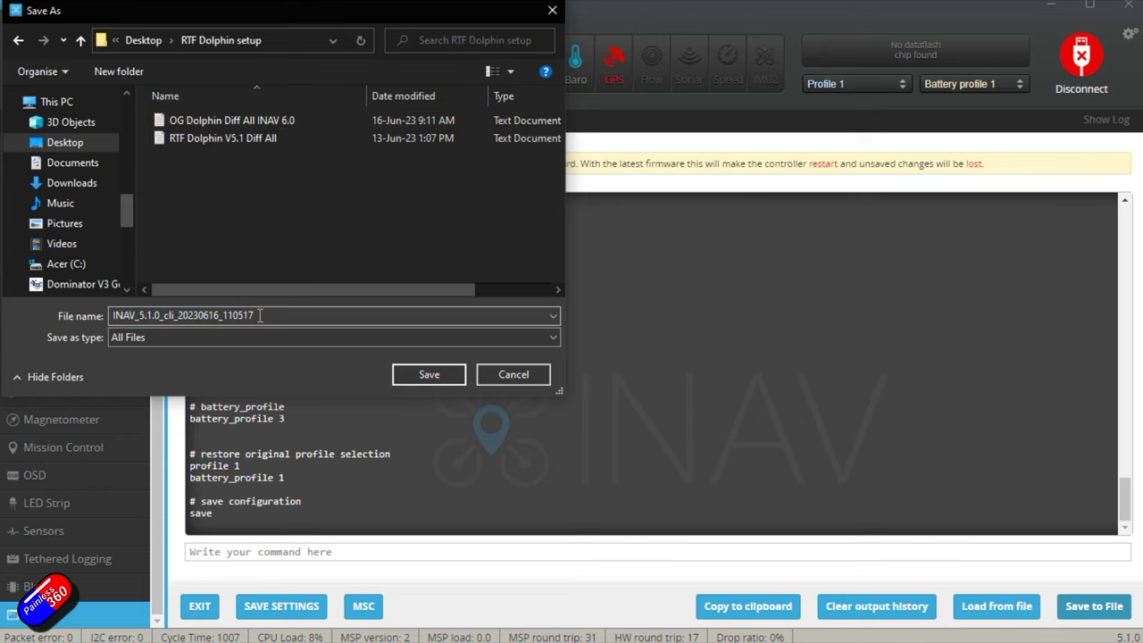
left_click(225, 139)
left_click(240, 317)
left_click(243, 318)
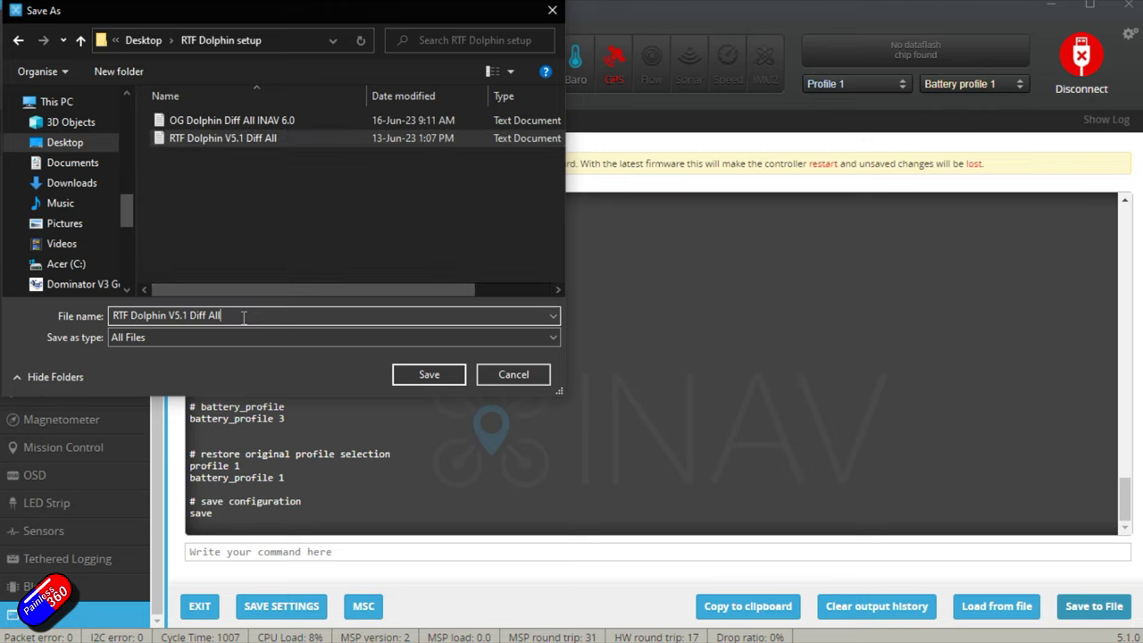
type("v2.txt")
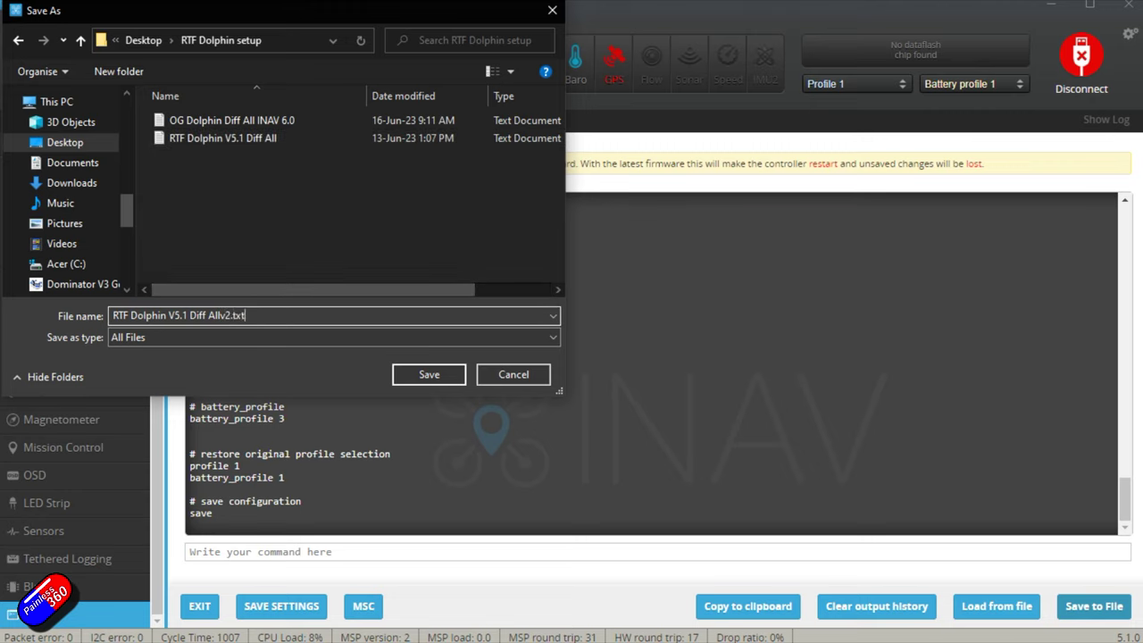
key("Return")
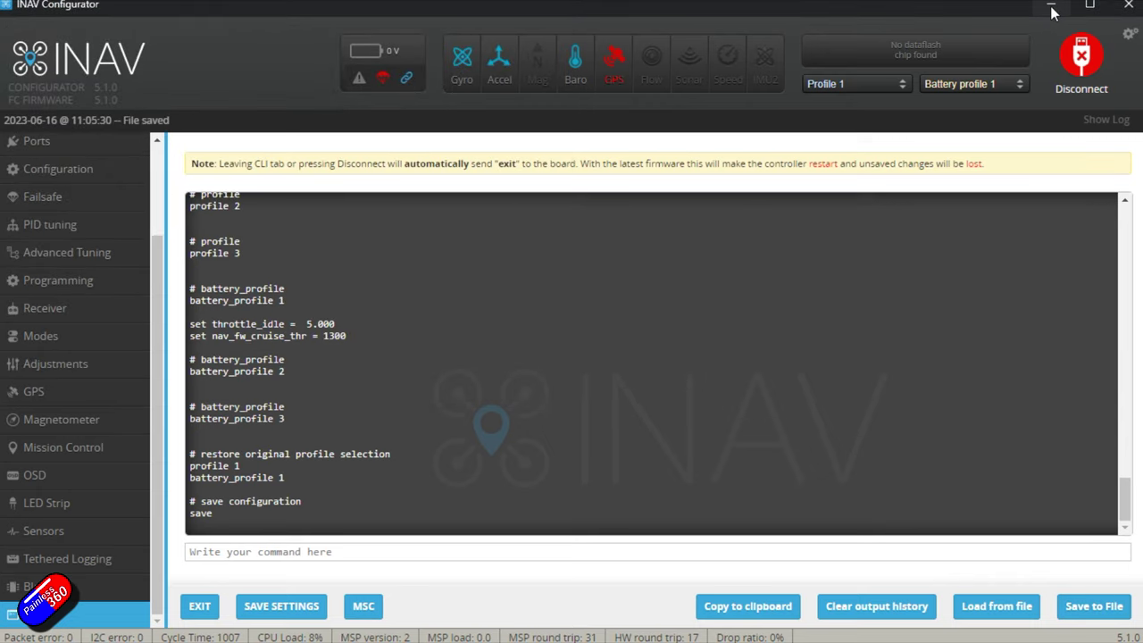
Disconnect the flight controller, then close the configurator and its v5.1 folder window
left_click(1082, 57)
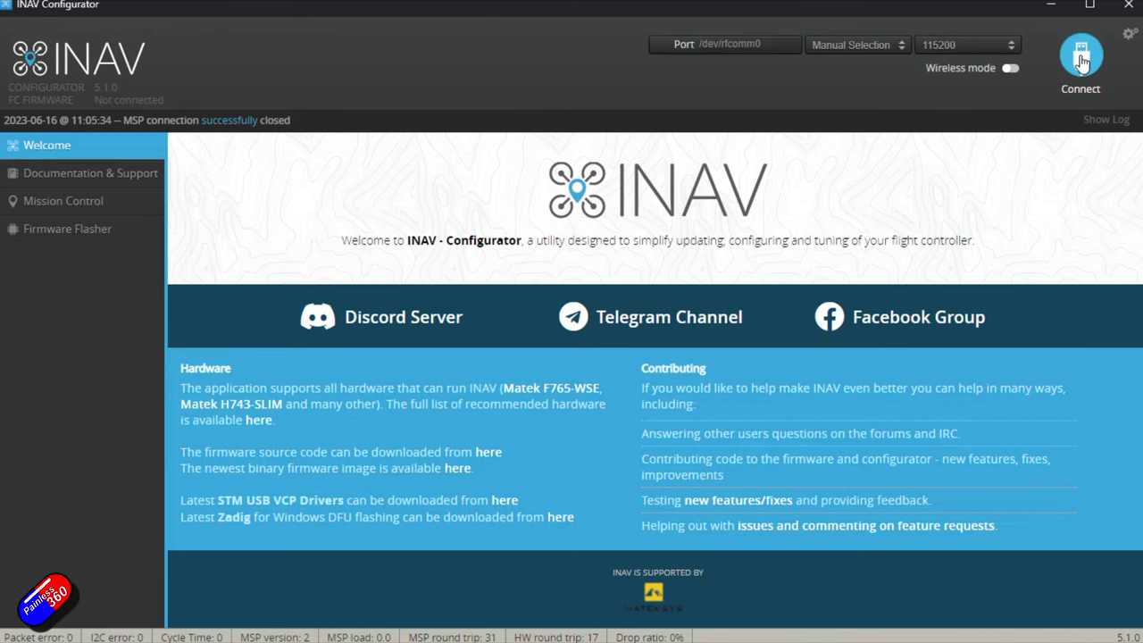
left_click(1128, 6)
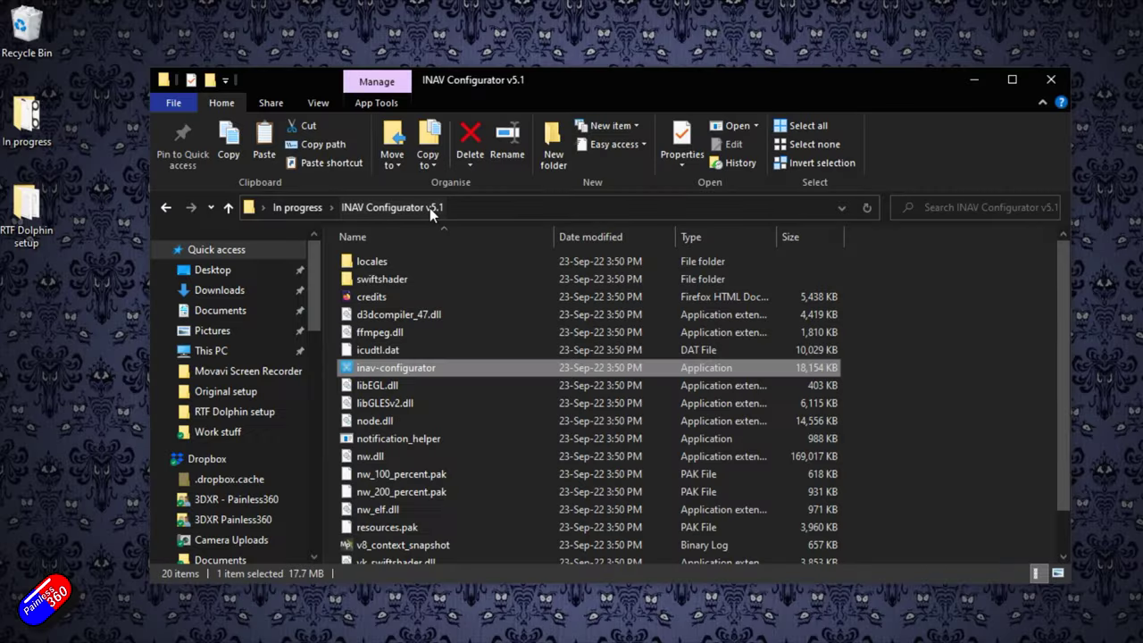
left_click(1051, 80)
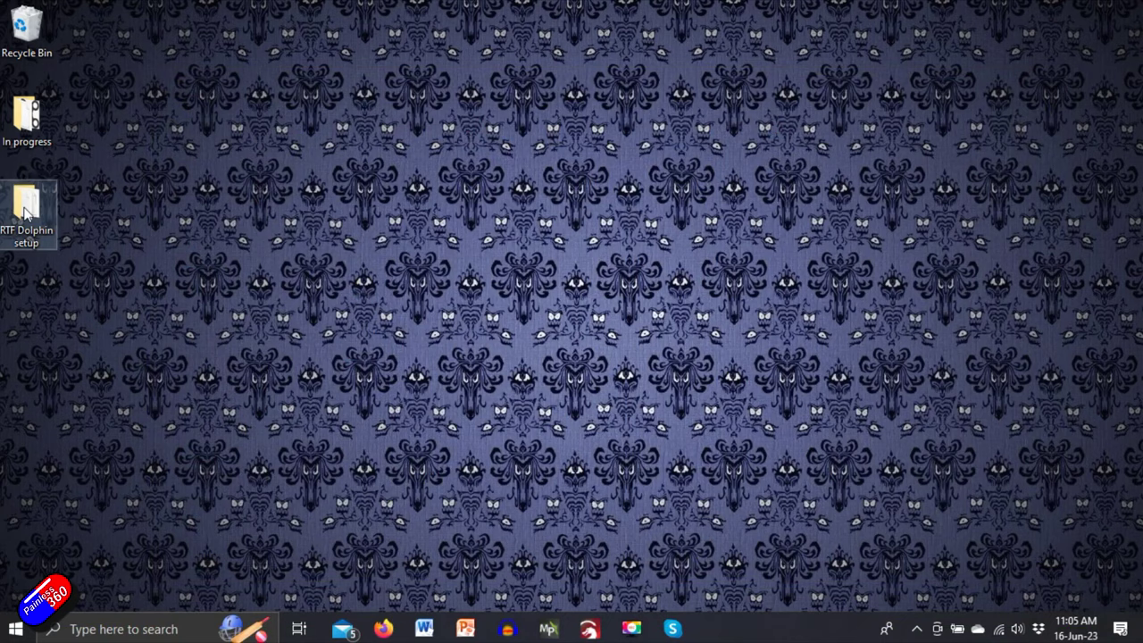
Open RTF Dolphin V5.1 Diff Allv2 from the RTF Dolphin setup folder in a maximised Notepad window
double_click(16, 209)
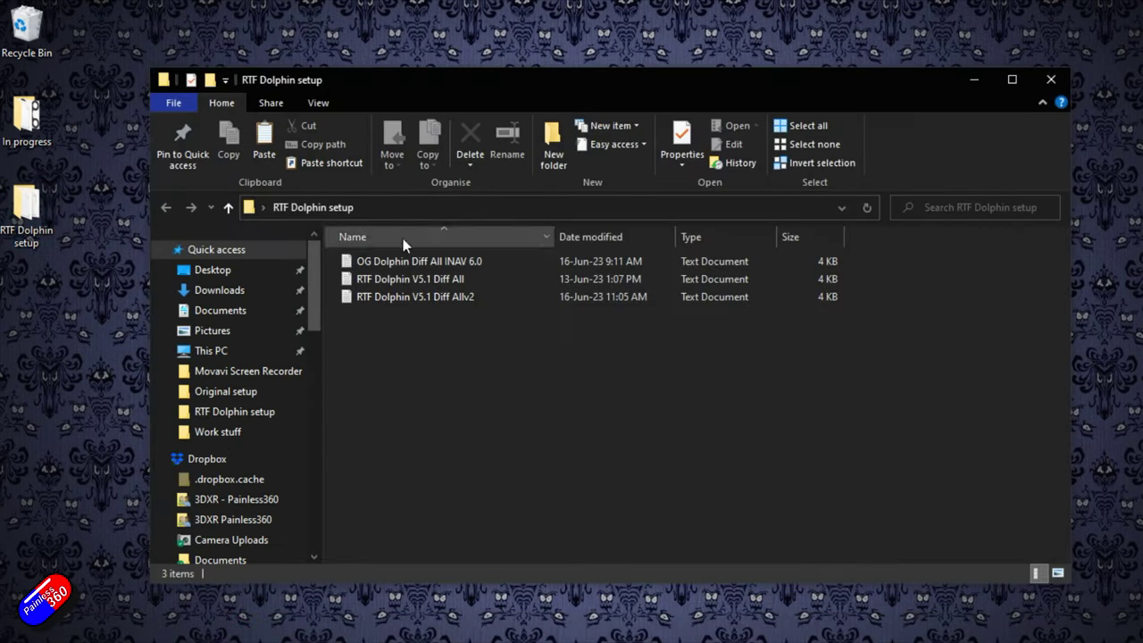
double_click(421, 301)
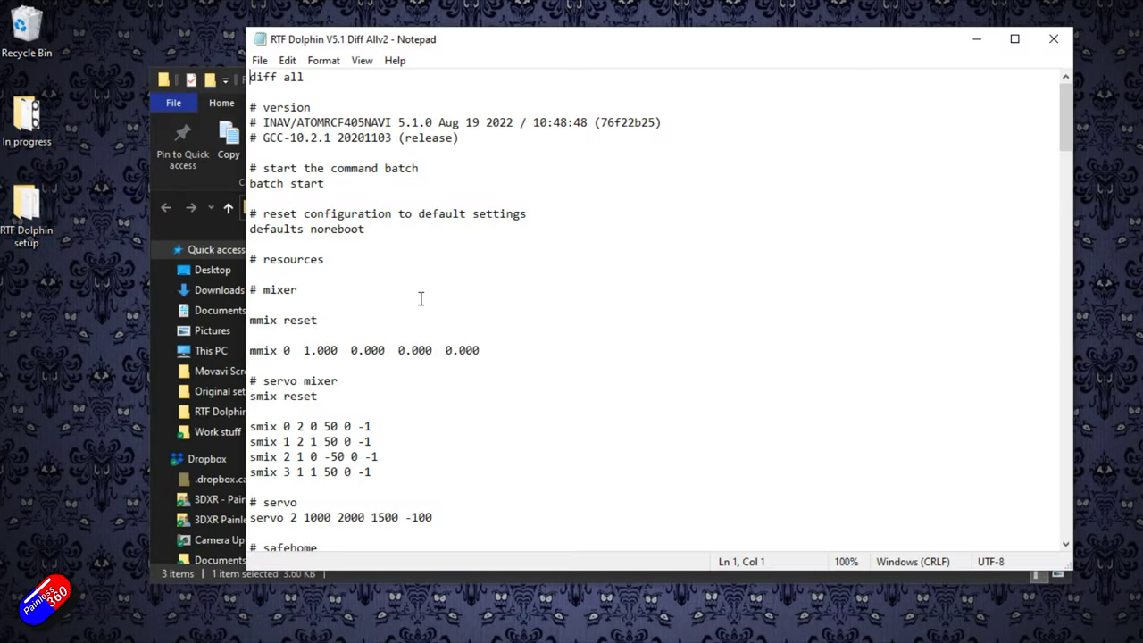
key("super+Up")
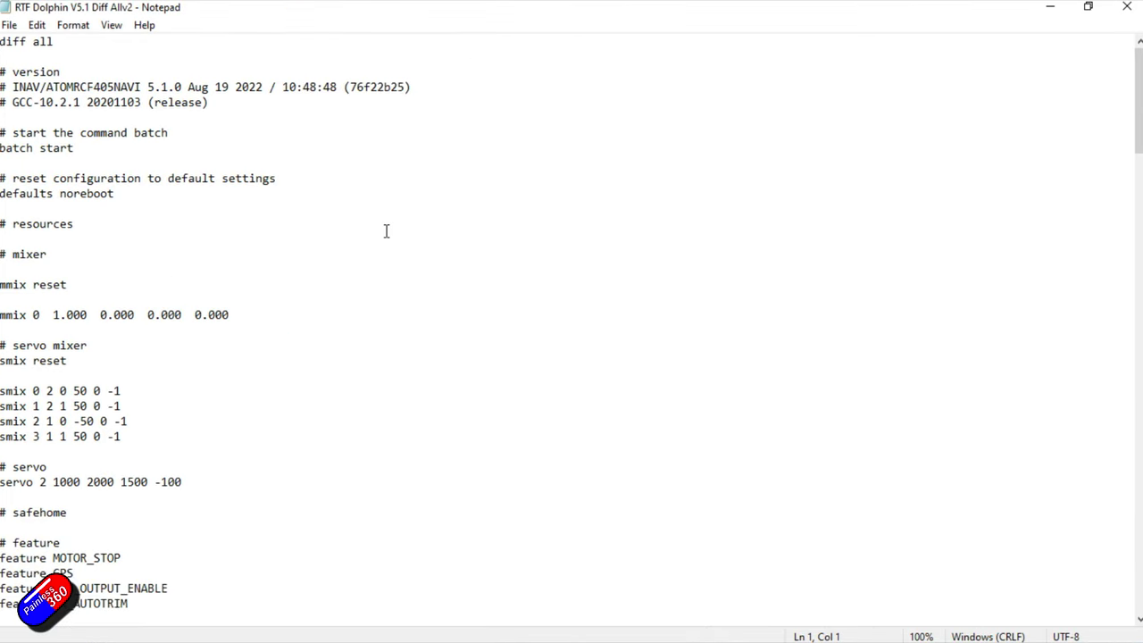
Examine the firmware version, mixer, servo mixer and feature sections of the saved diff all file
scroll(386, 231, "down", 3)
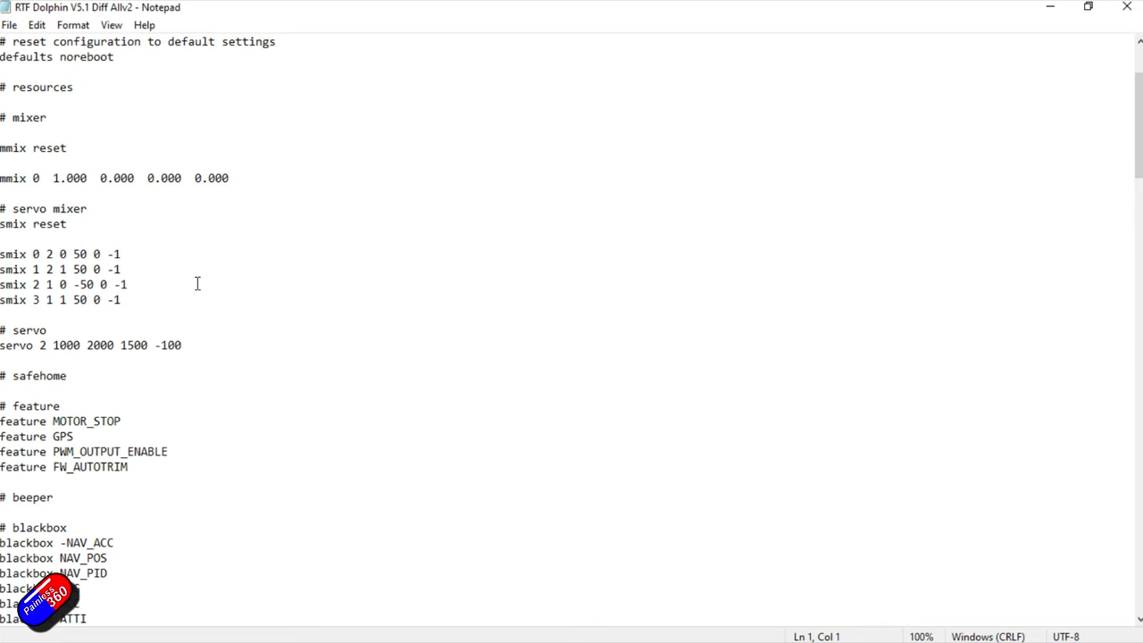
left_click_drag(141, 304, 31, 242)
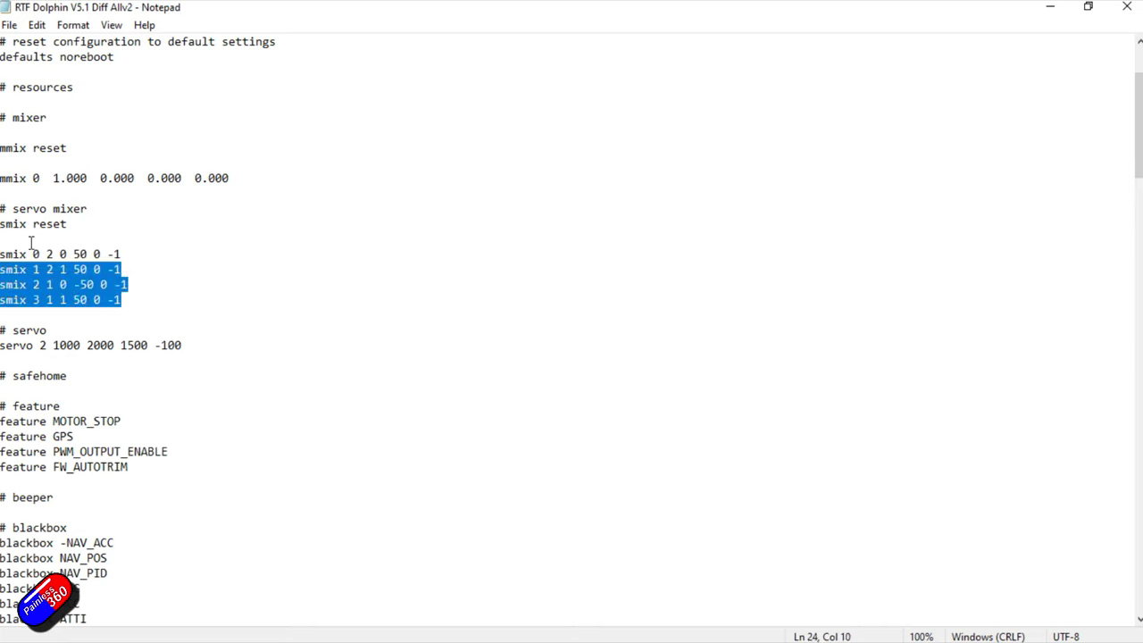
left_click(245, 306)
scroll(245, 305, "down", 4)
scroll(246, 306, "up", 6)
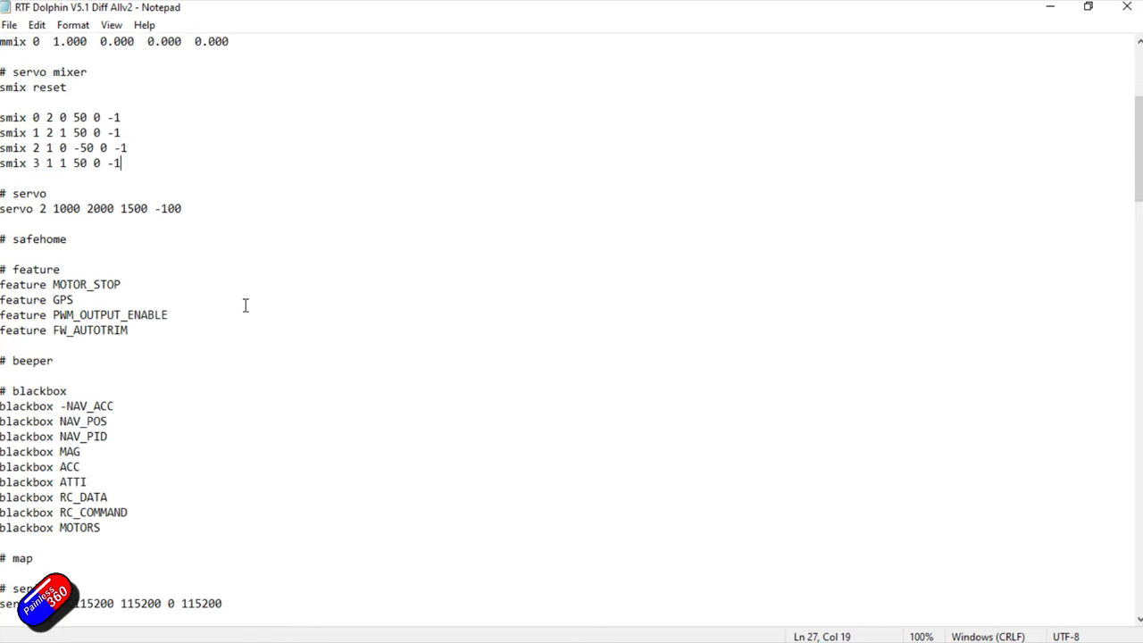
scroll(245, 306, "up", 1)
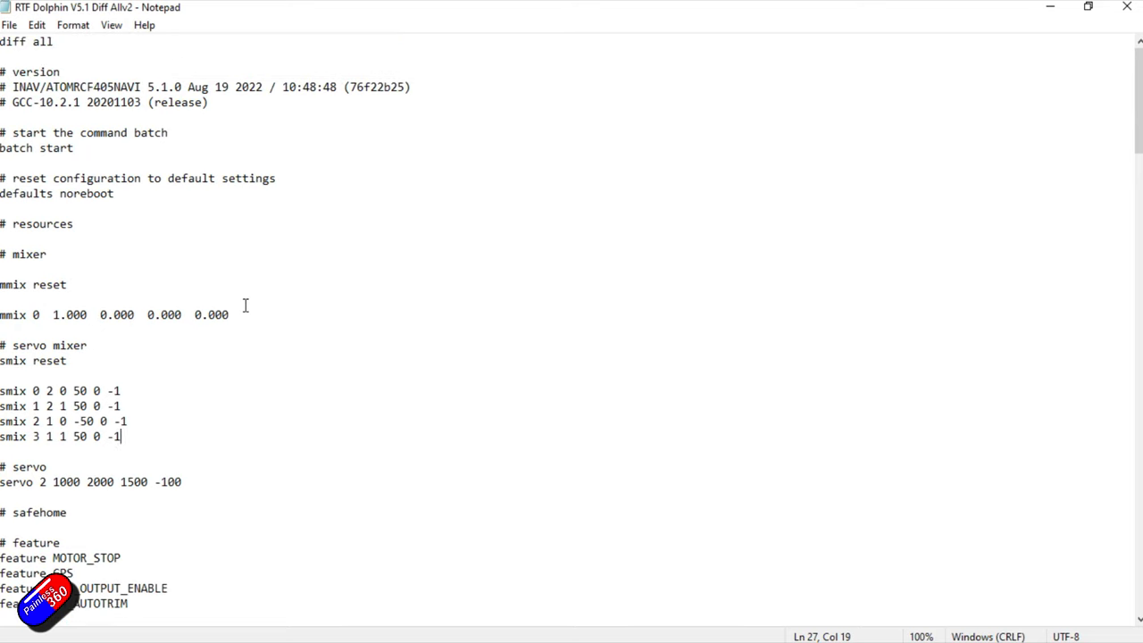
scroll(241, 391, "down", 5)
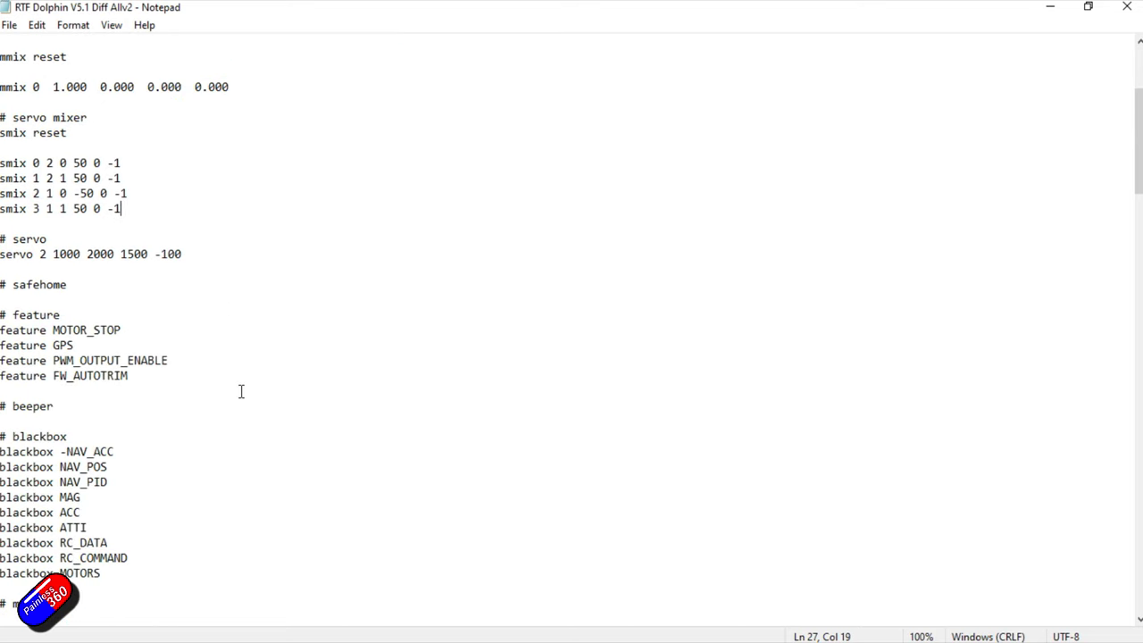
Review the blackbox, serial, aux, osd_layout, master and profile 1 settings in the remainder of the diff file
scroll(192, 452, "down", 6)
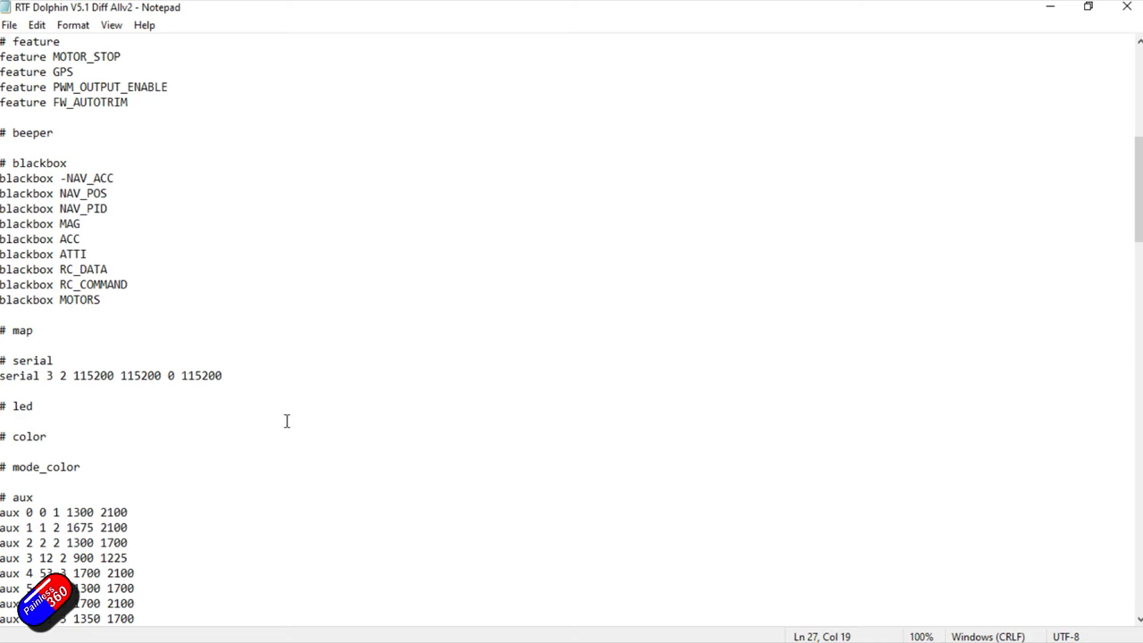
scroll(286, 421, "down", 6)
left_click_drag(159, 356, 2, 240)
scroll(253, 352, "down", 6)
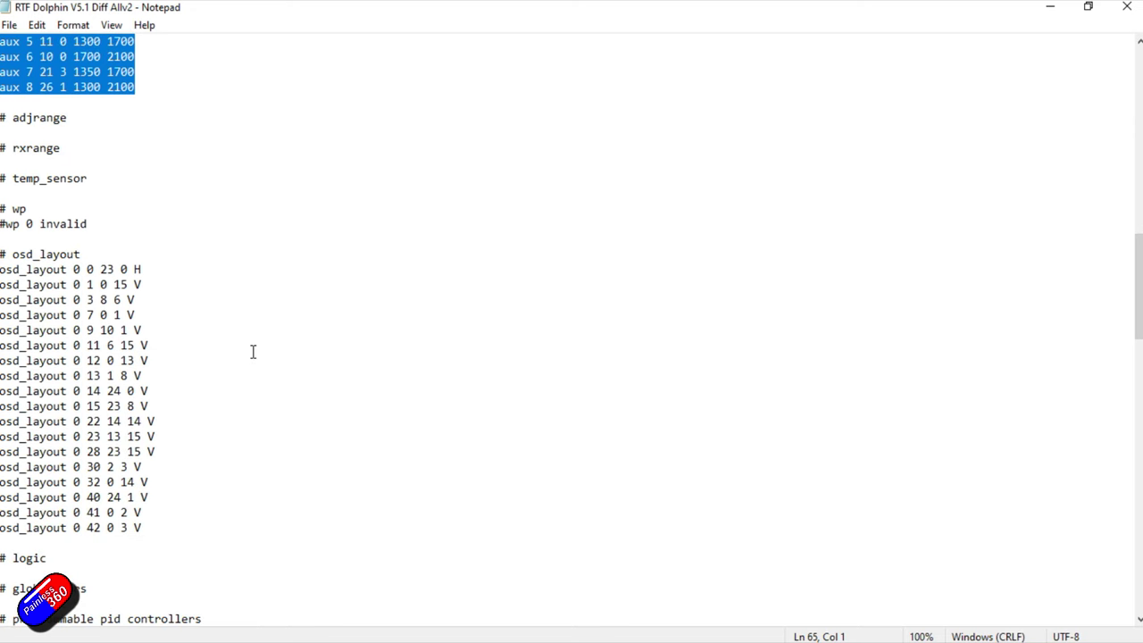
left_click(253, 352)
scroll(253, 352, "down", 11)
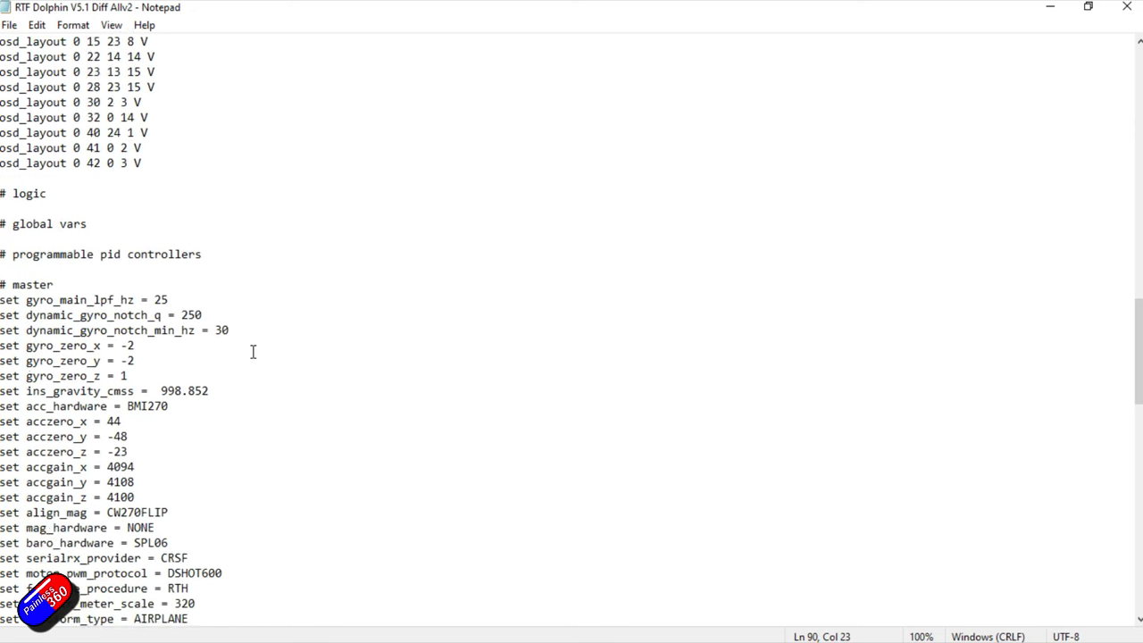
scroll(253, 352, "down", 3)
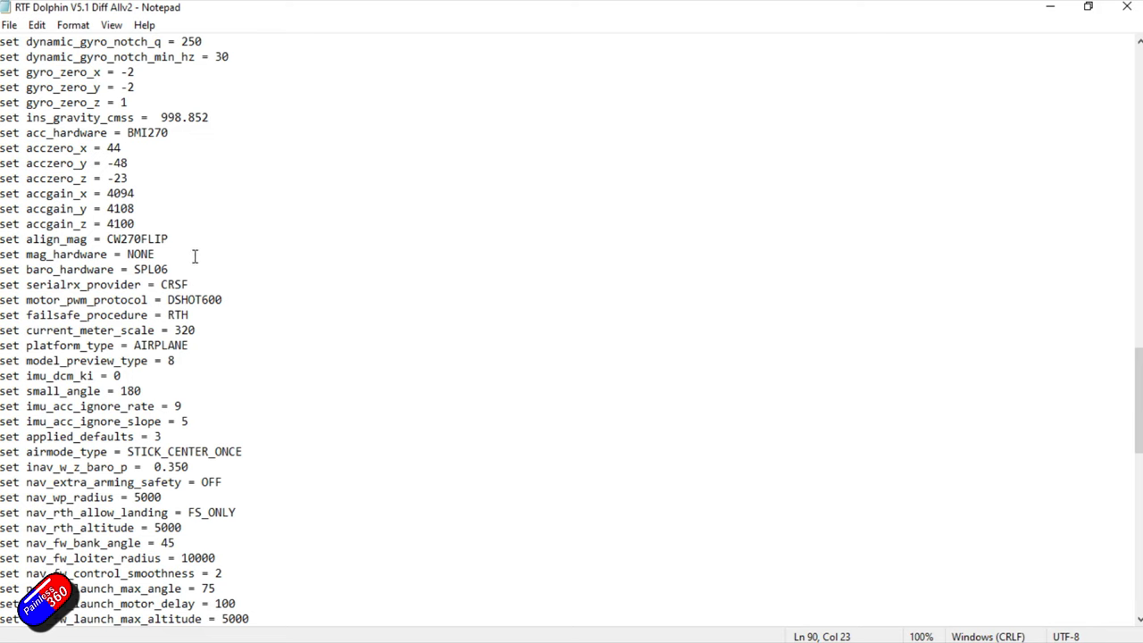
scroll(284, 496, "down", 6)
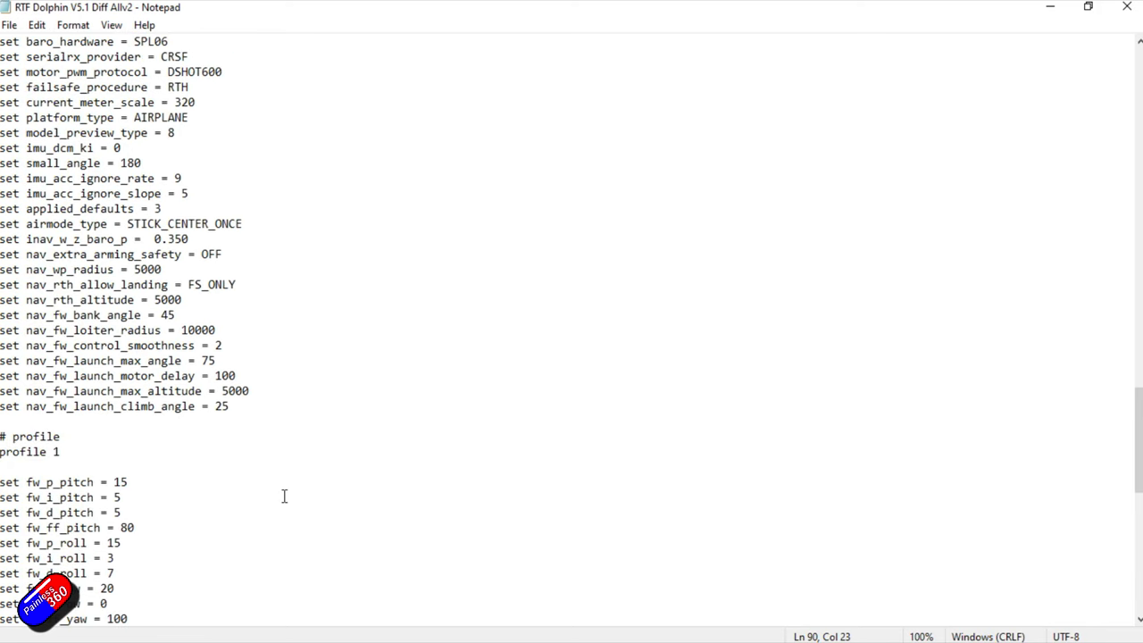
scroll(269, 523, "down", 6)
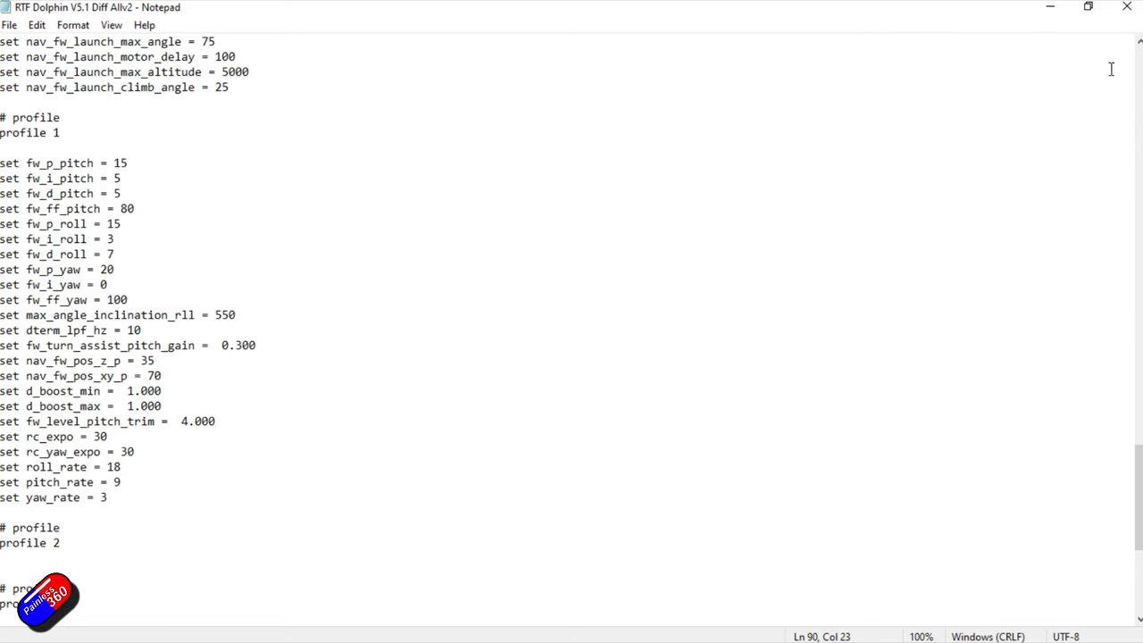
Close the diff file and the RTF Dolphin setup folder, then launch inav-configurator from the INAV Configurator 6.1 folder
left_click(1129, 11)
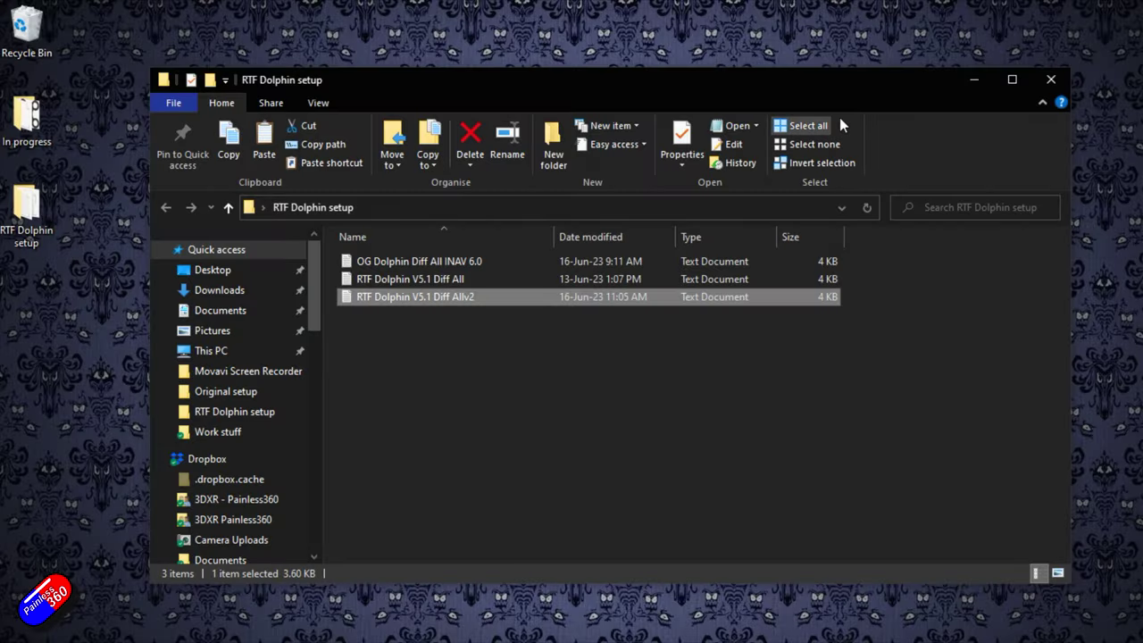
left_click(1053, 80)
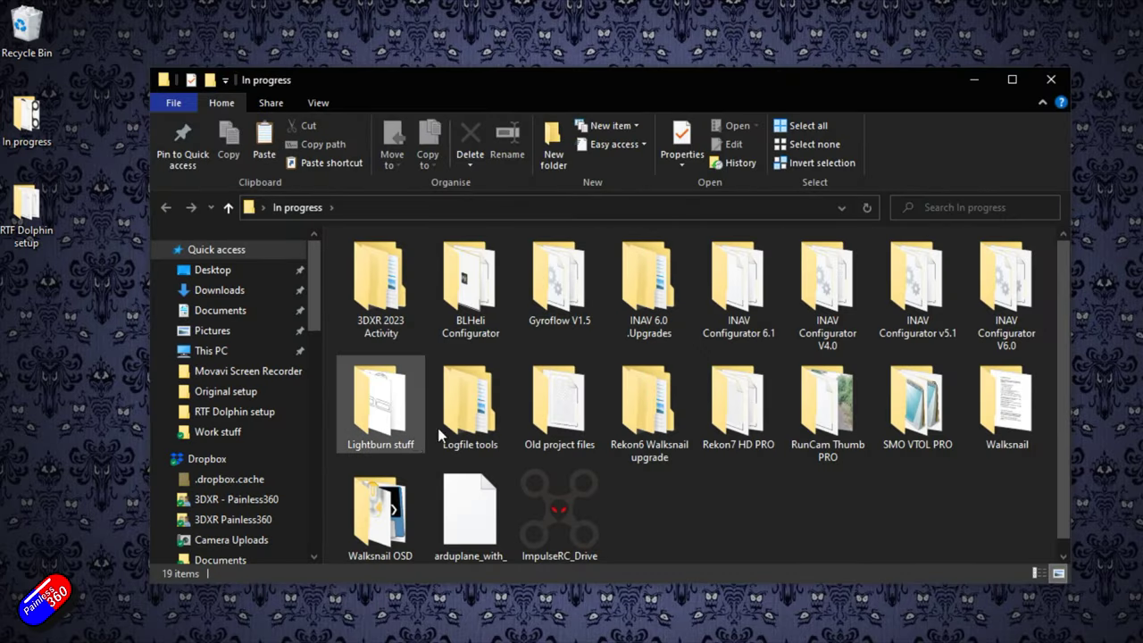
double_click(735, 290)
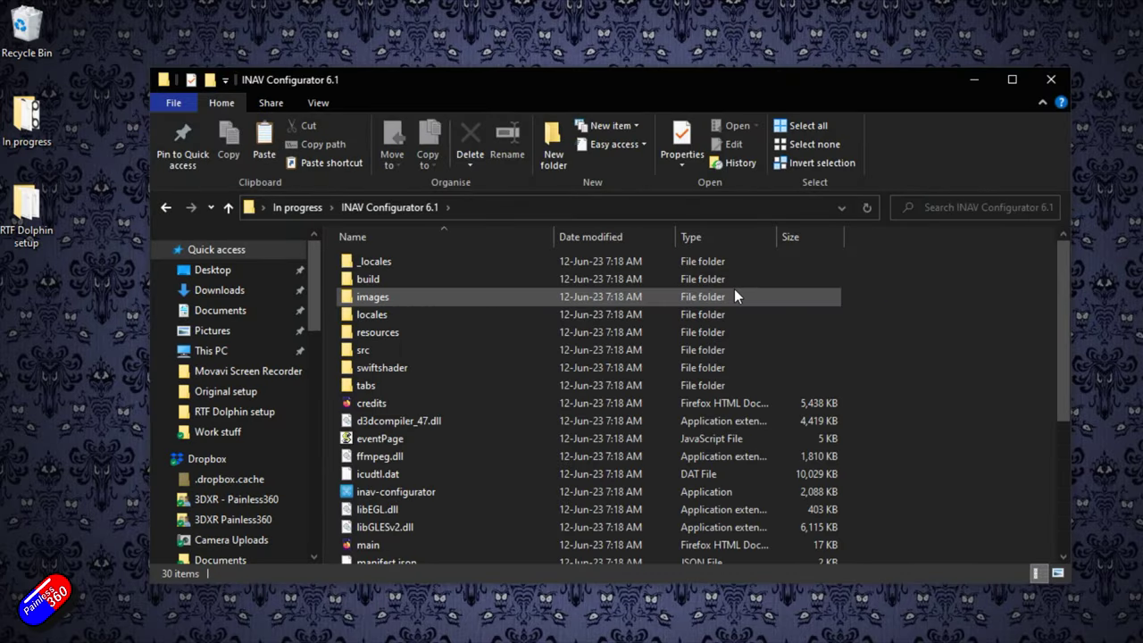
left_click(379, 488)
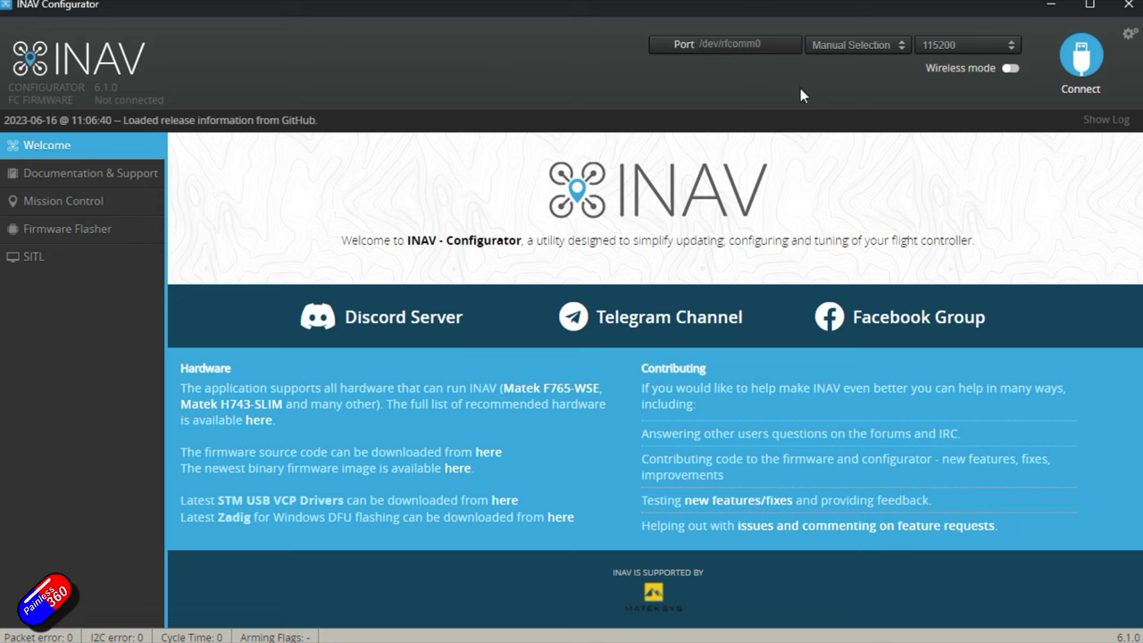
Set up the Firmware Flasher with the 6.1.1 stable release dated 2023-6-14 for ATOMRCF405NAVI and Full chip erase enabled
left_click(95, 237)
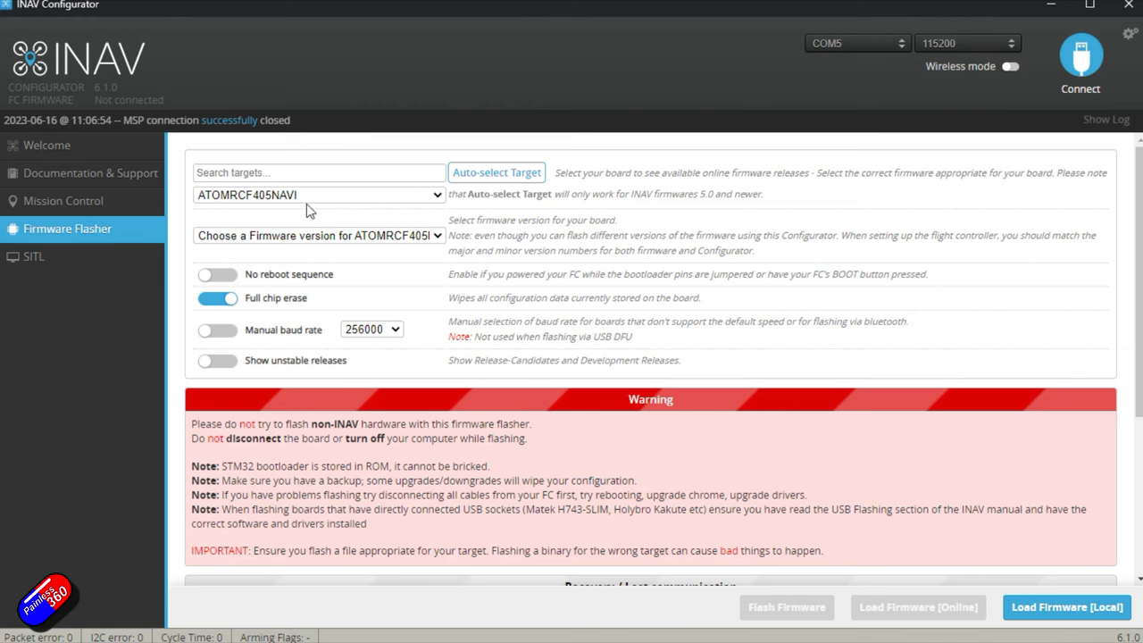
left_click(308, 241)
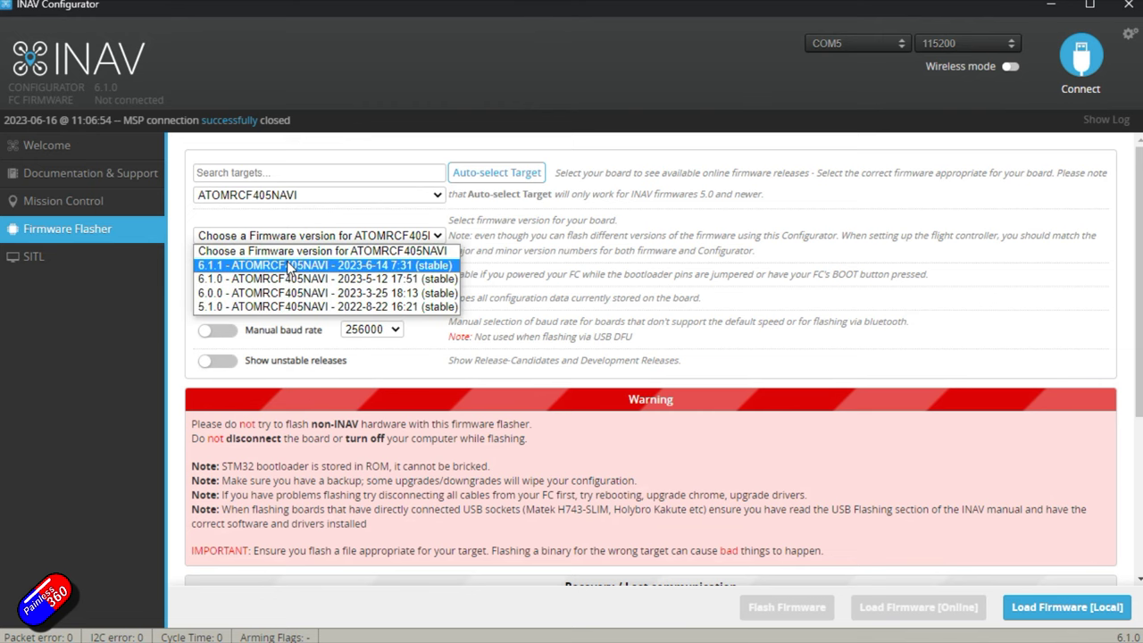
left_click(287, 261)
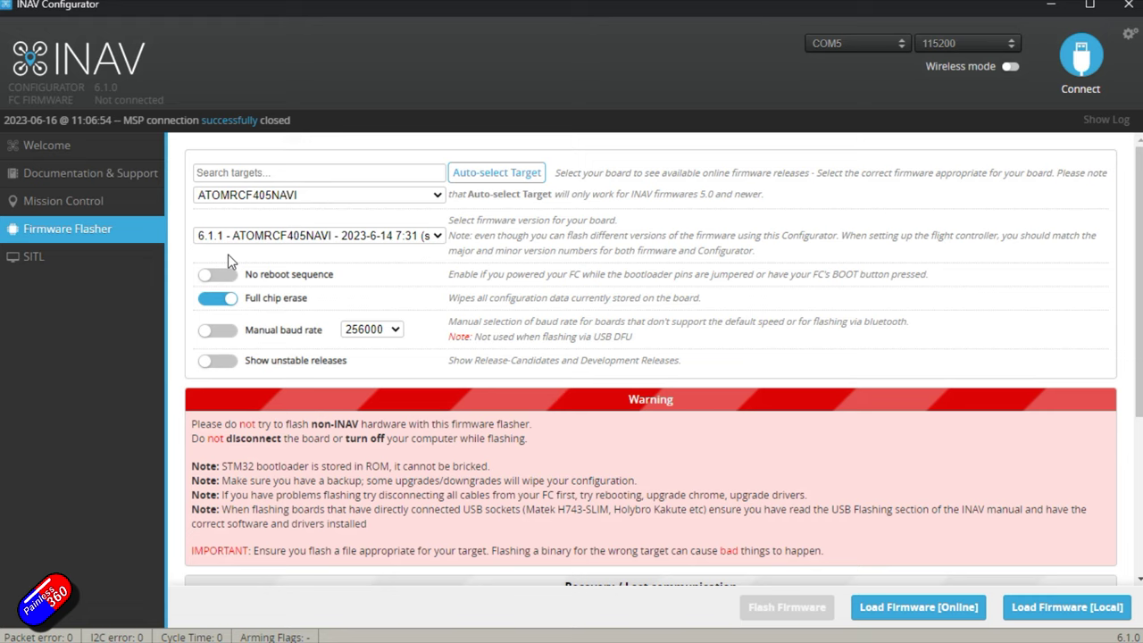
double_click(213, 304)
Load the selected 6.1.1 firmware online and start flashing it to the flight controller
scroll(550, 424, "down", 3)
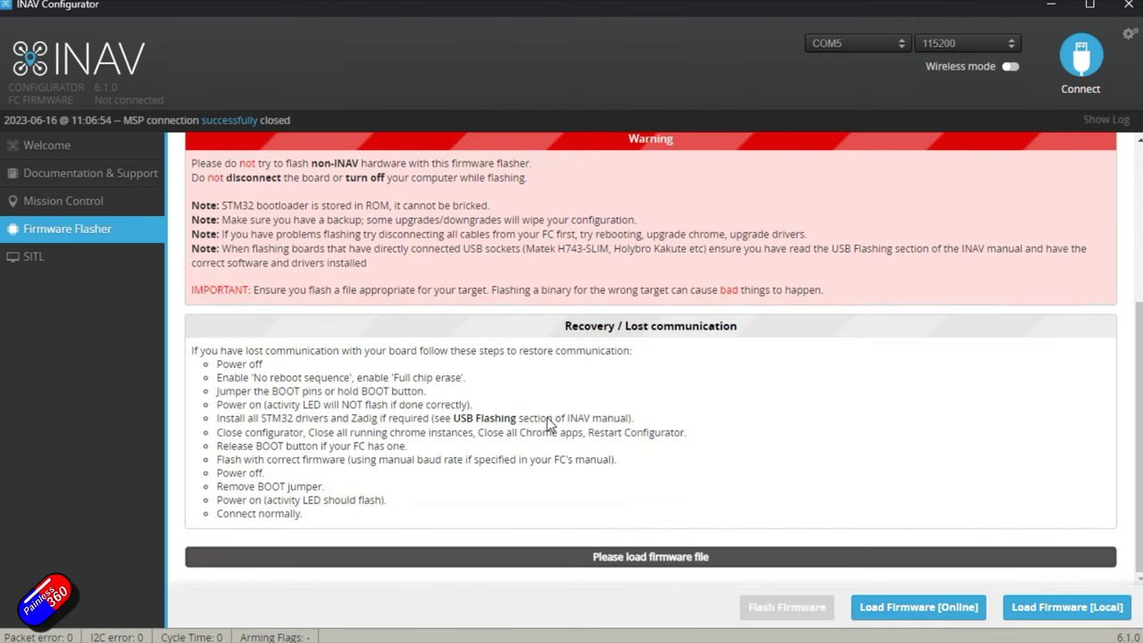
left_click(925, 608)
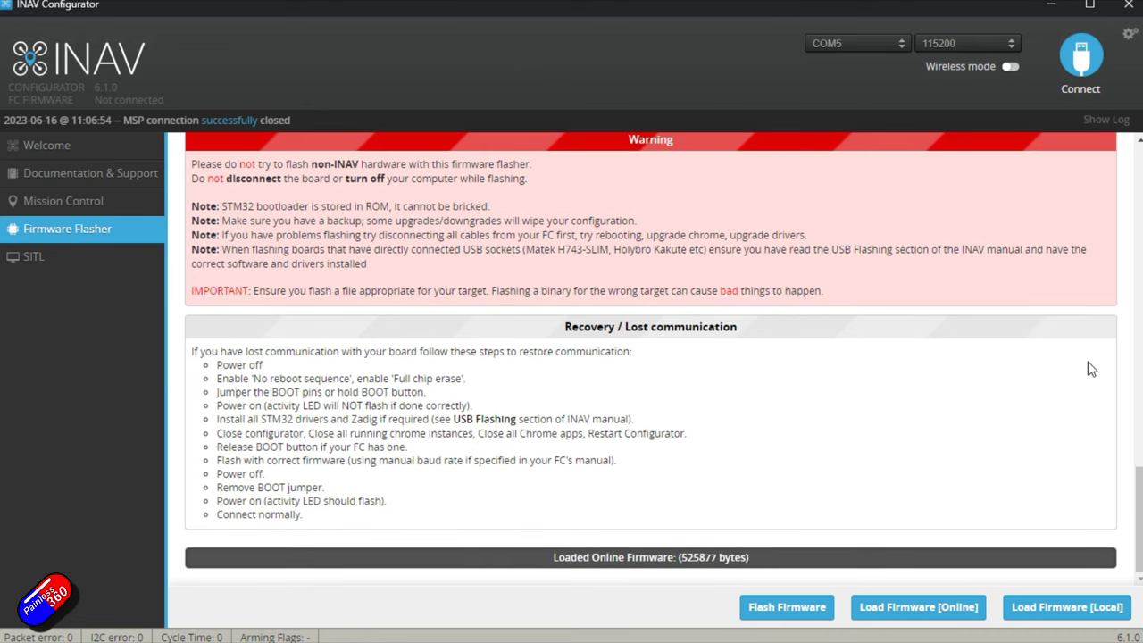
left_click(786, 609)
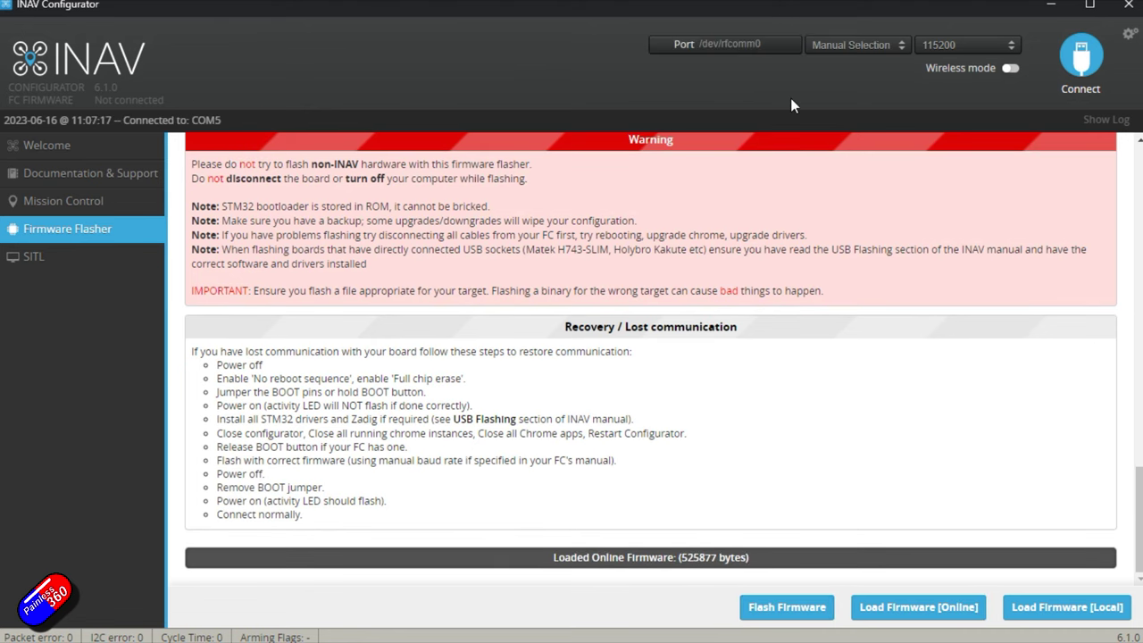